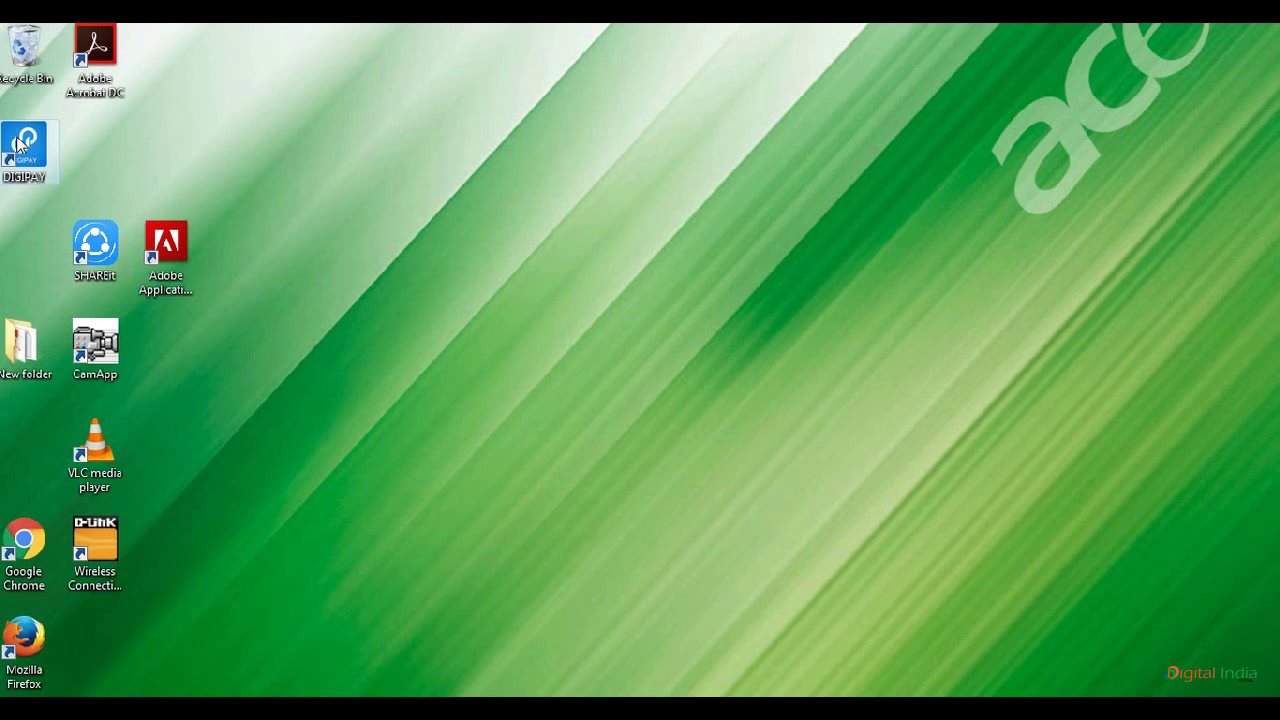
# Dismiss the DIGIPAY shortcut menu, refresh the desktop twice, and launch DigiPay from its shortcut.
pyautogui.rightClick(16, 137)
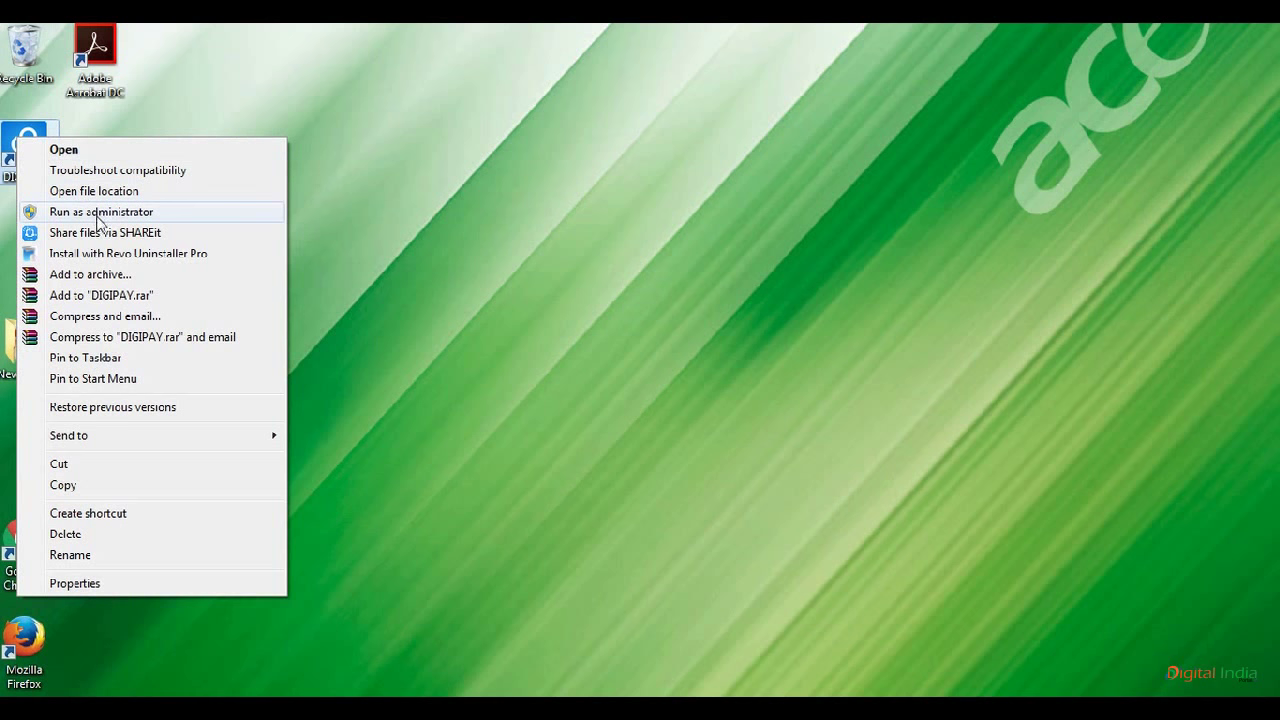
pyautogui.click(294, 217)
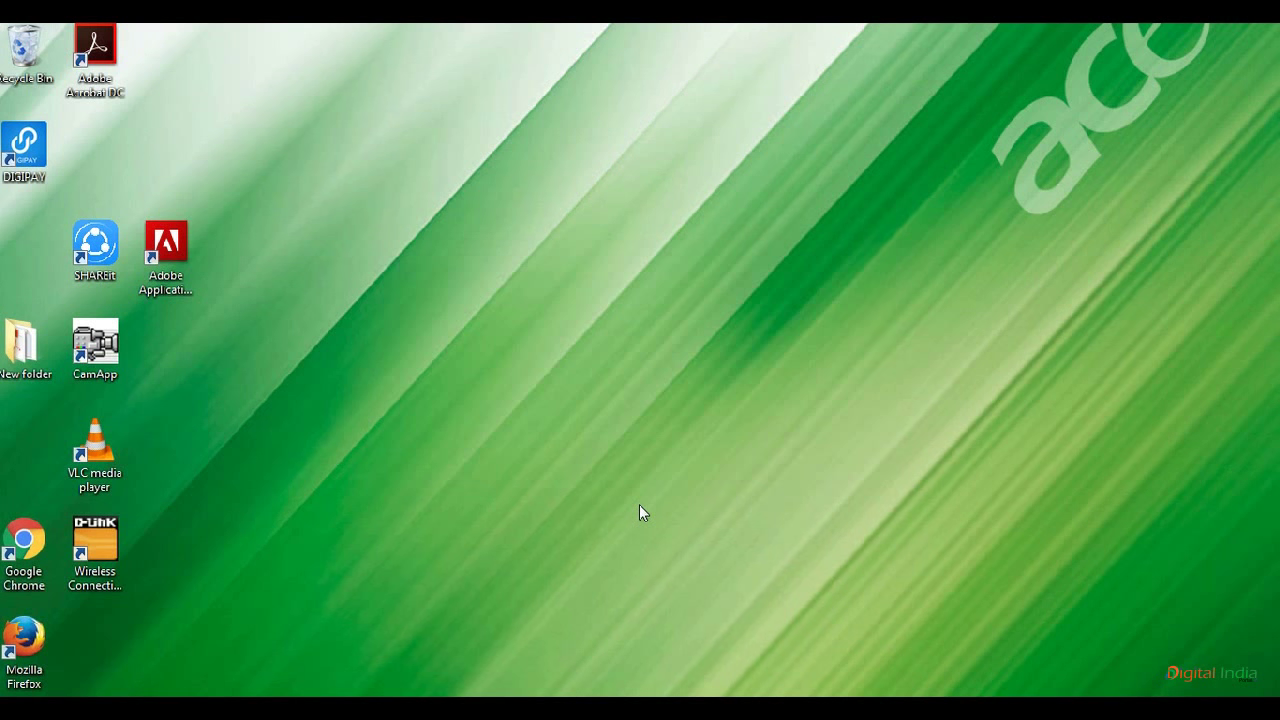
pyautogui.rightClick(581, 341)
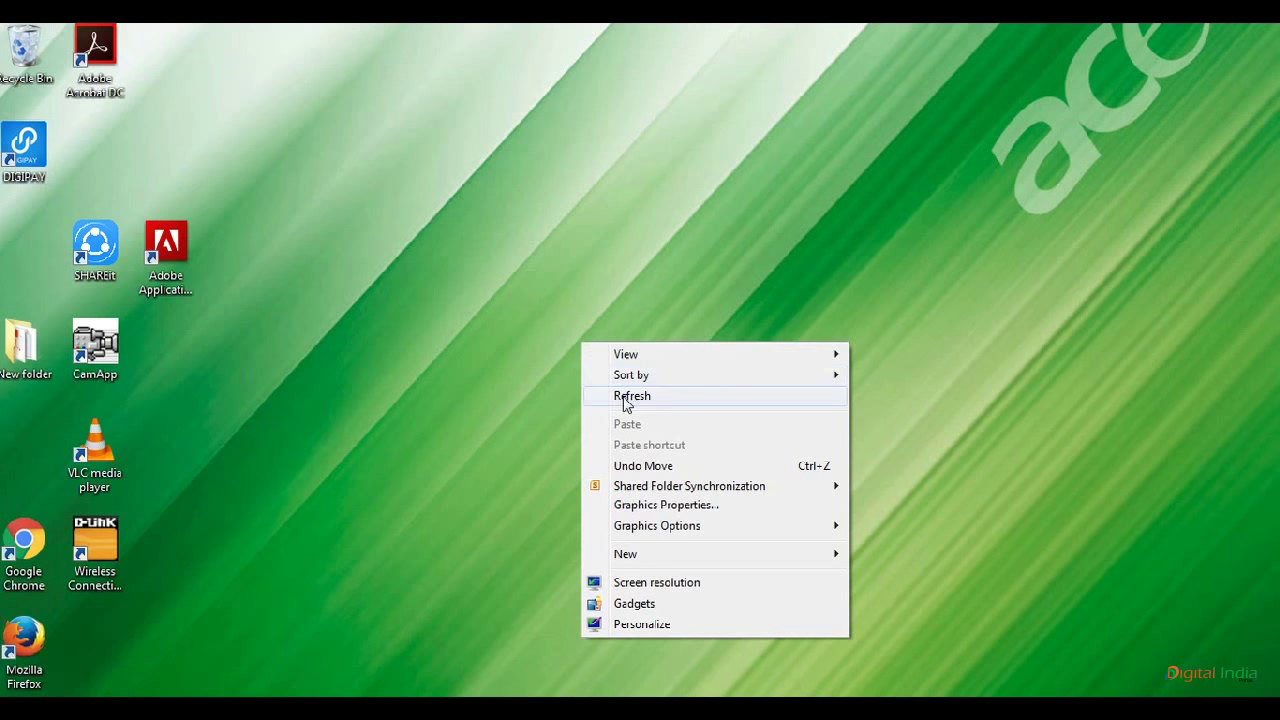
pyautogui.click(625, 397)
pyautogui.rightClick(566, 288)
pyautogui.click(633, 345)
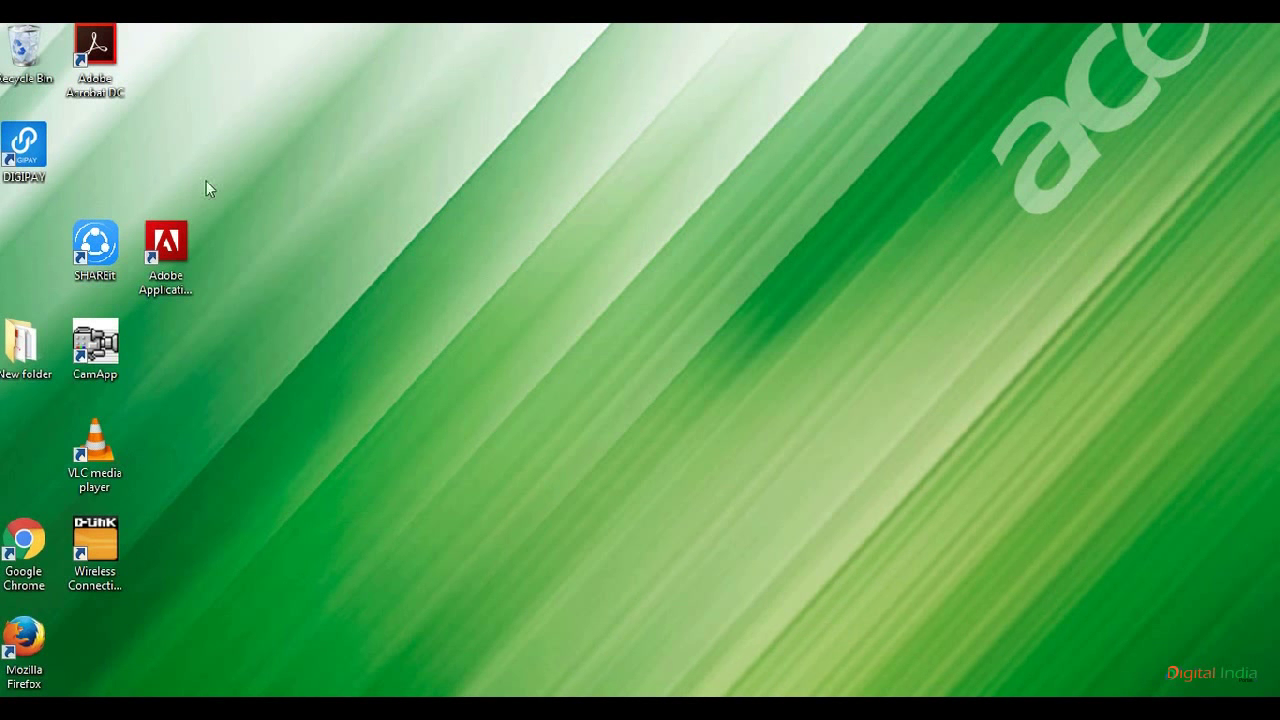
pyautogui.doubleClick(48, 160)
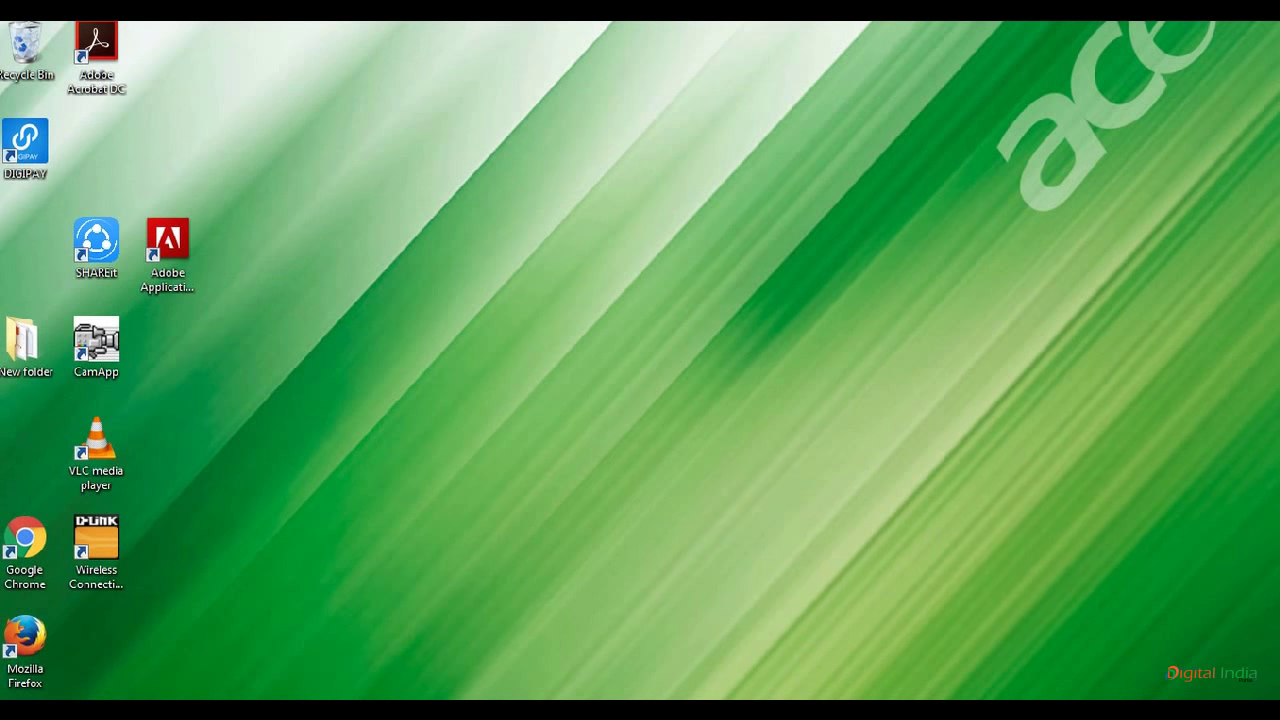
# Switch to the Notepad instructions, highlight parts of the last line, then minimize Notepad.
pyautogui.hotkey('alt', 'Tab')
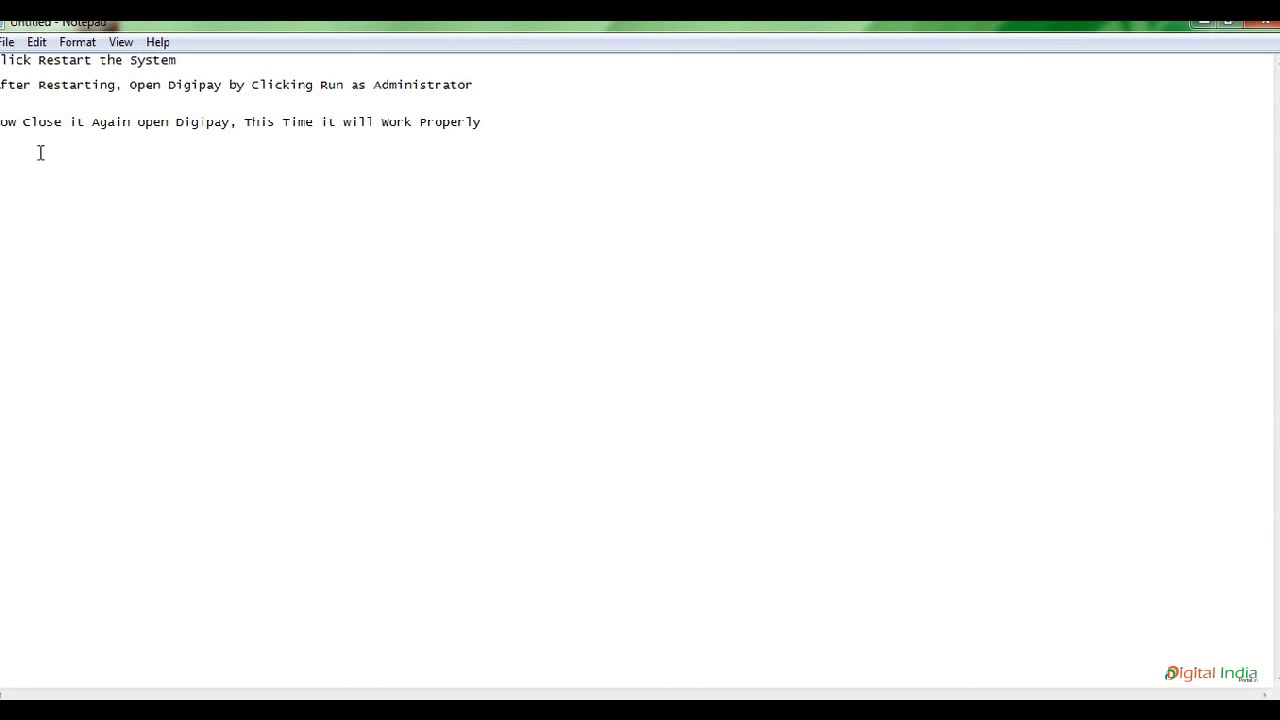
pyautogui.moveTo(2, 127); pyautogui.dragTo(72, 126)
pyautogui.click(20, 122)
pyautogui.moveTo(242, 128); pyautogui.dragTo(486, 121)
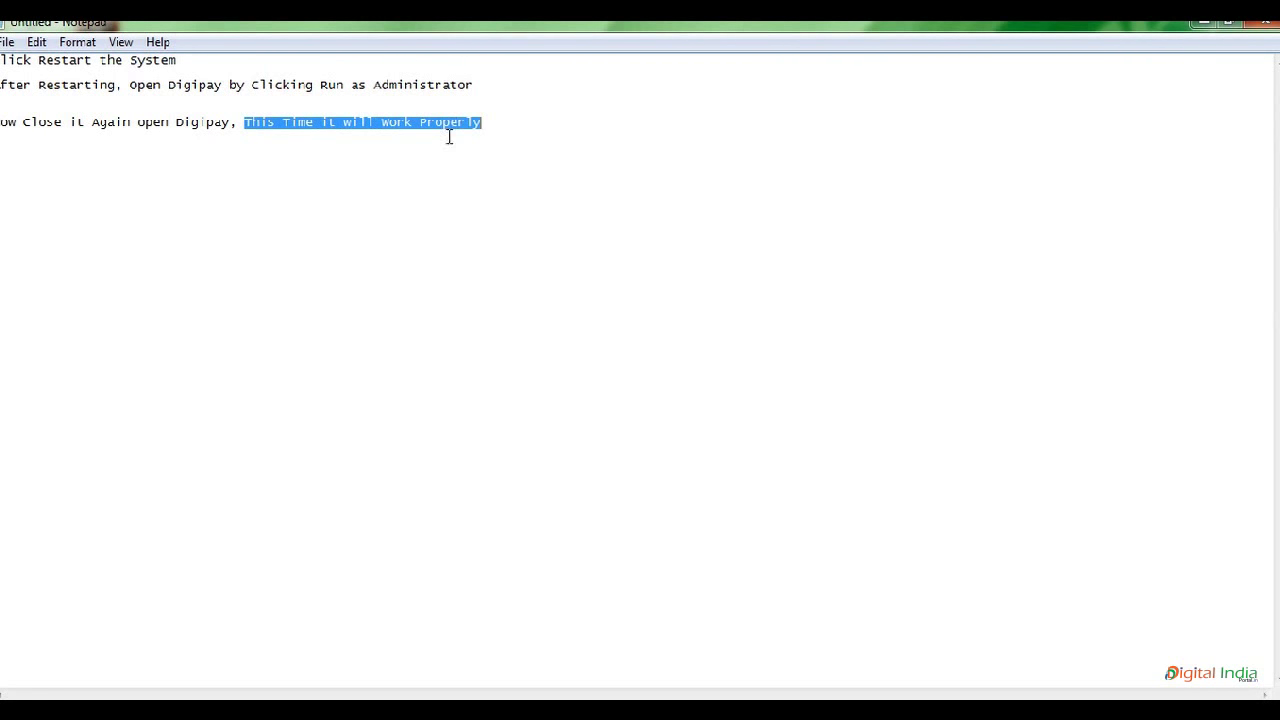
pyautogui.click(399, 145)
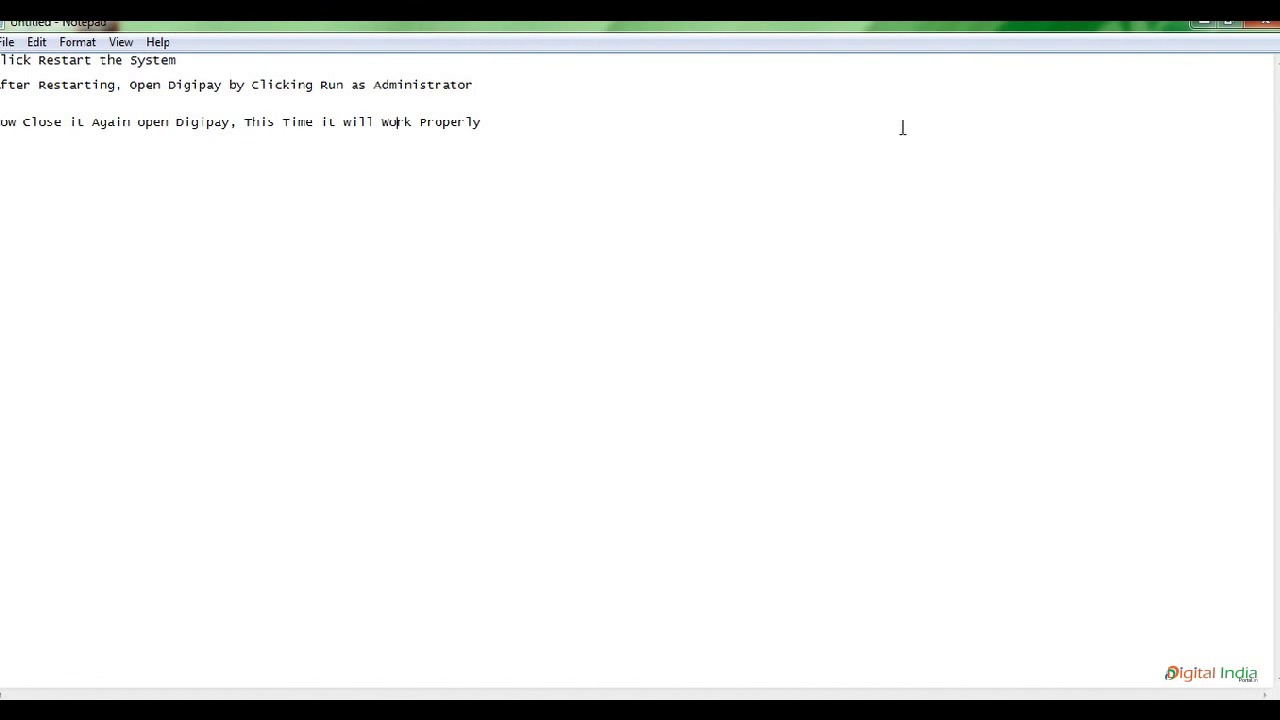
pyautogui.click(1206, 22)
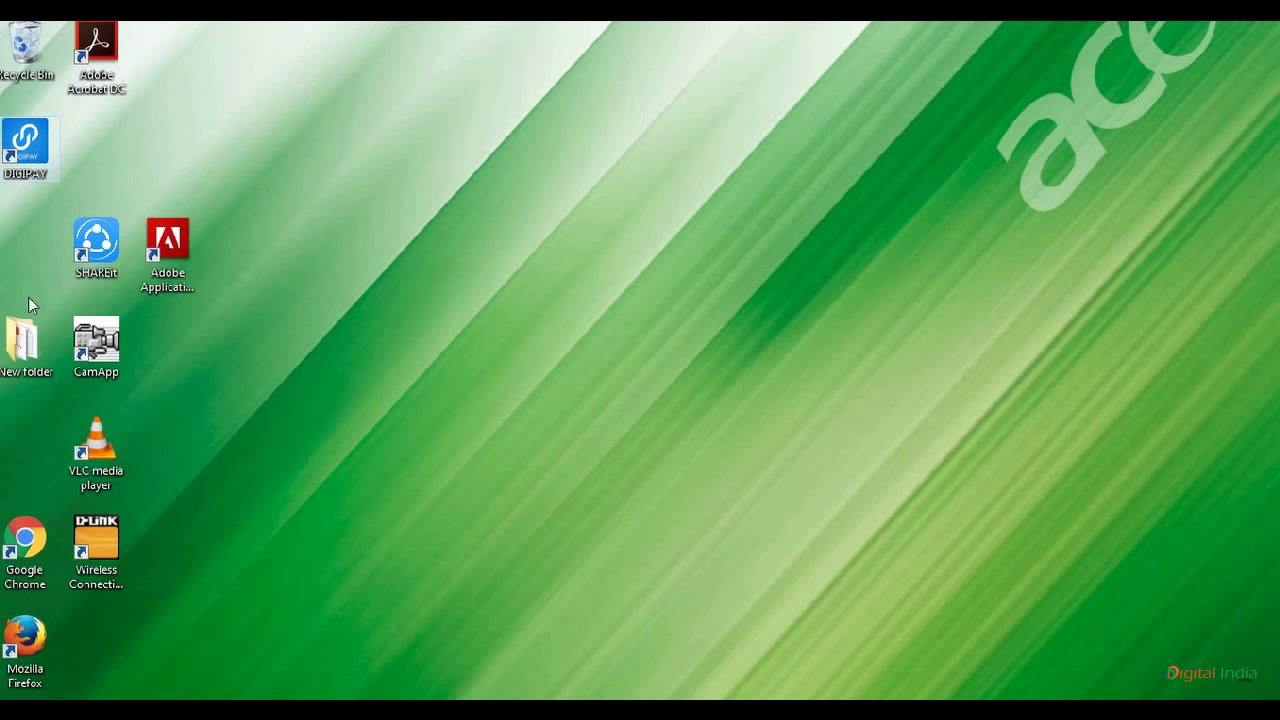
# Reveal the Start menu's Restart option without restarting, then refresh the desktop.
pyautogui.click(22, 708)
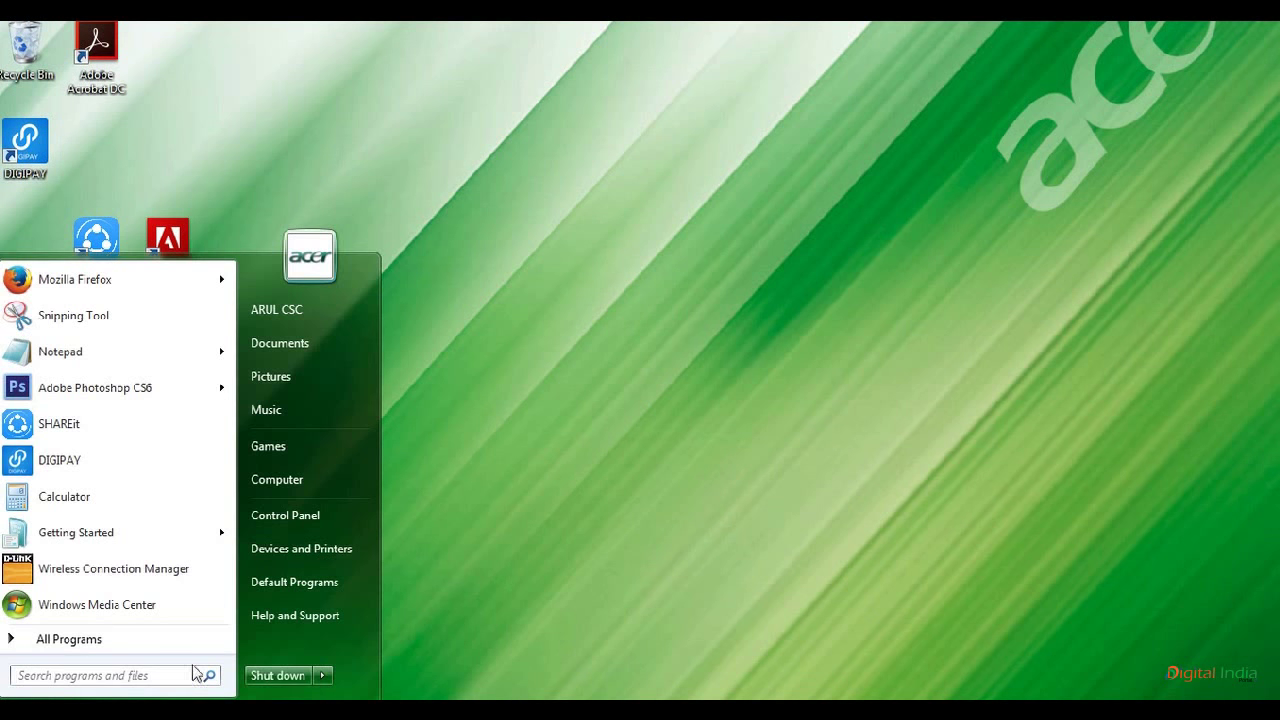
pyautogui.click(325, 676)
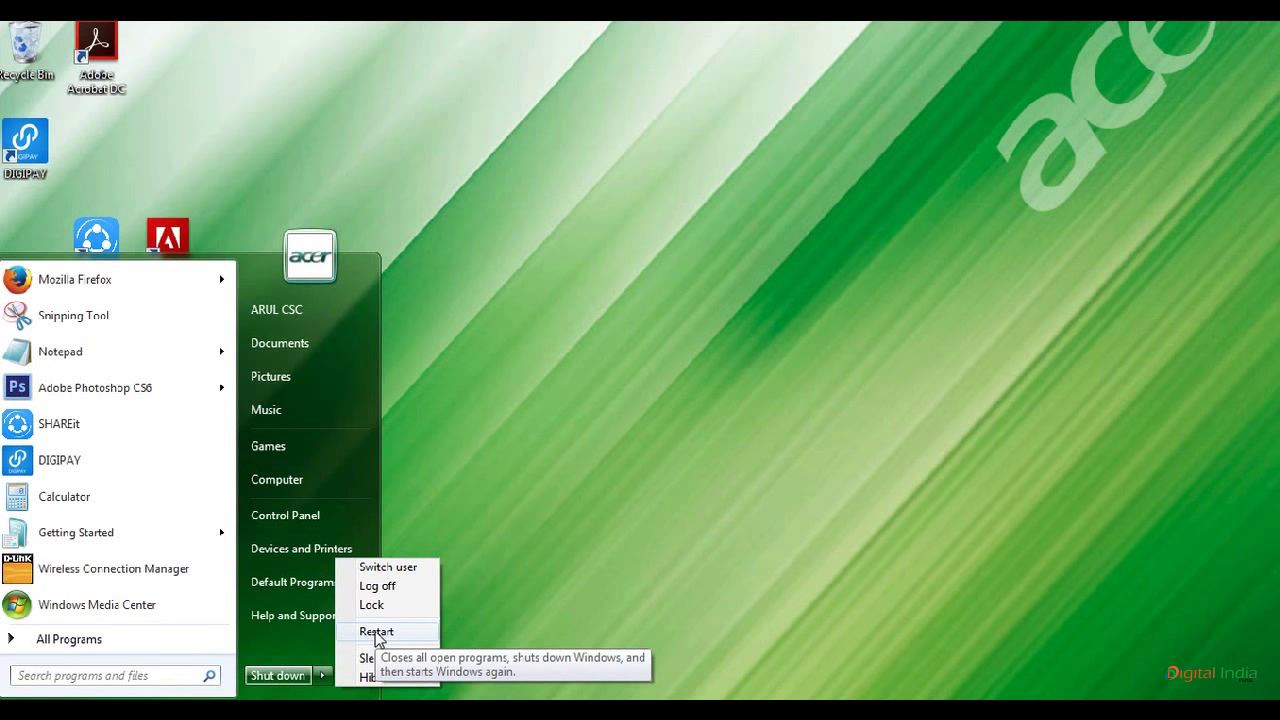
pyautogui.click(443, 377)
pyautogui.rightClick(391, 303)
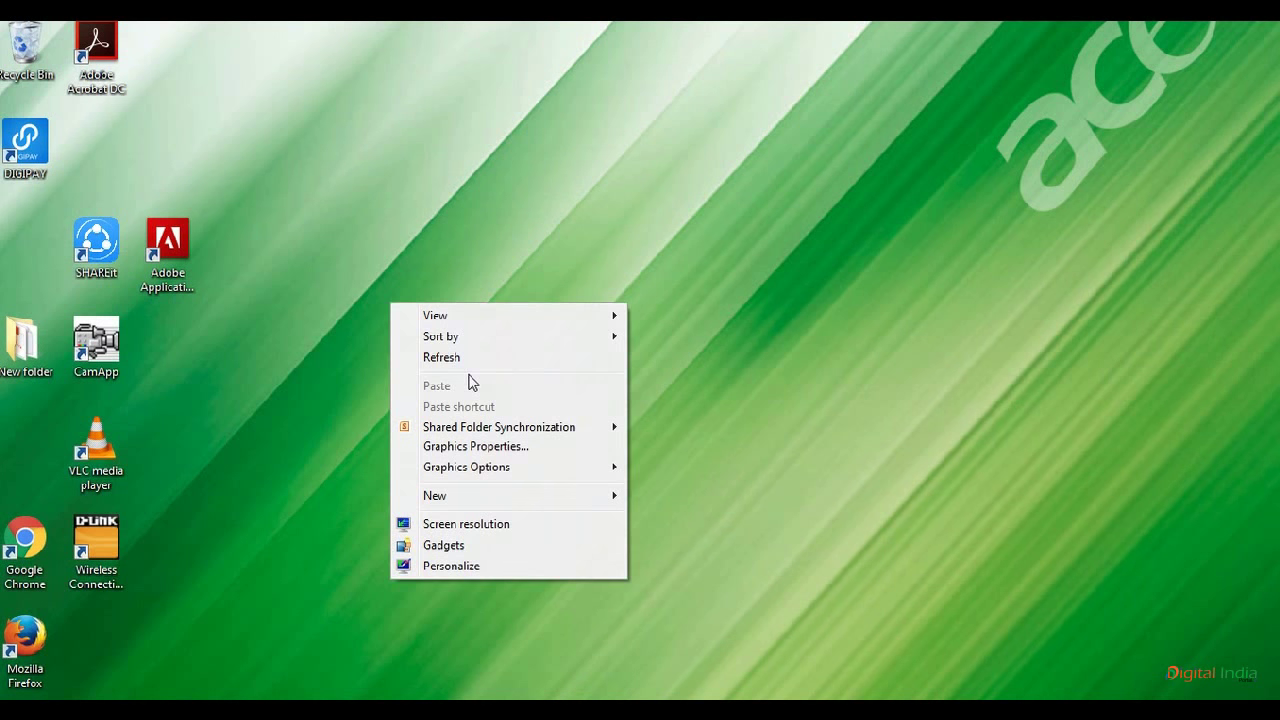
pyautogui.click(455, 357)
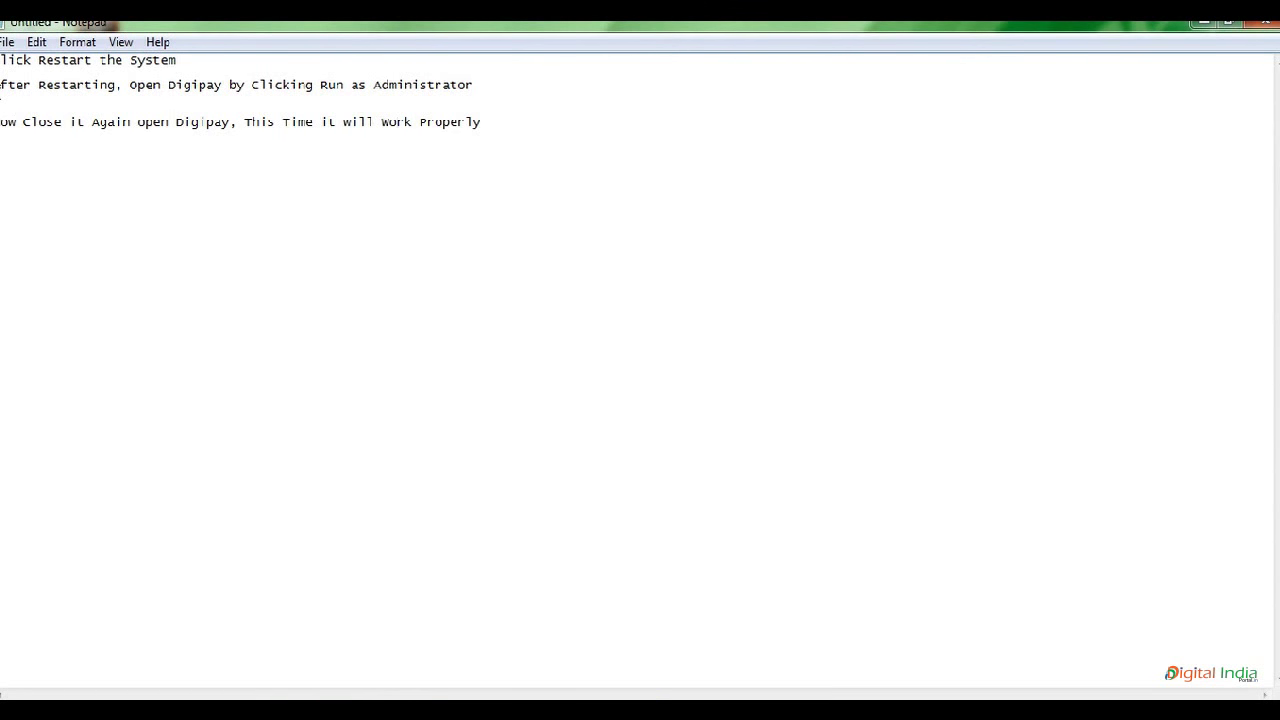
# Highlight the opening phrase of the second instruction line, deselect it, and minimize Notepad.
pyautogui.moveTo(1, 88); pyautogui.dragTo(83, 90)
pyautogui.click(94, 90)
pyautogui.moveTo(3, 88); pyautogui.dragTo(122, 86)
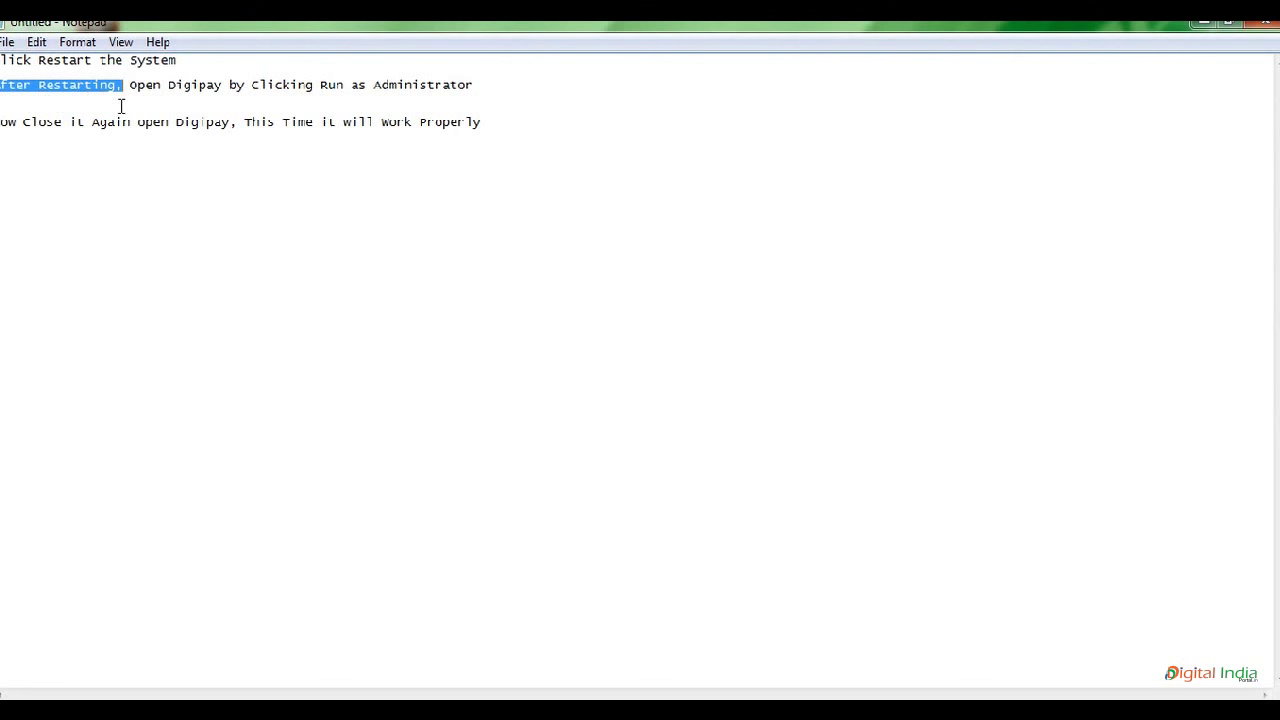
pyautogui.click(154, 102)
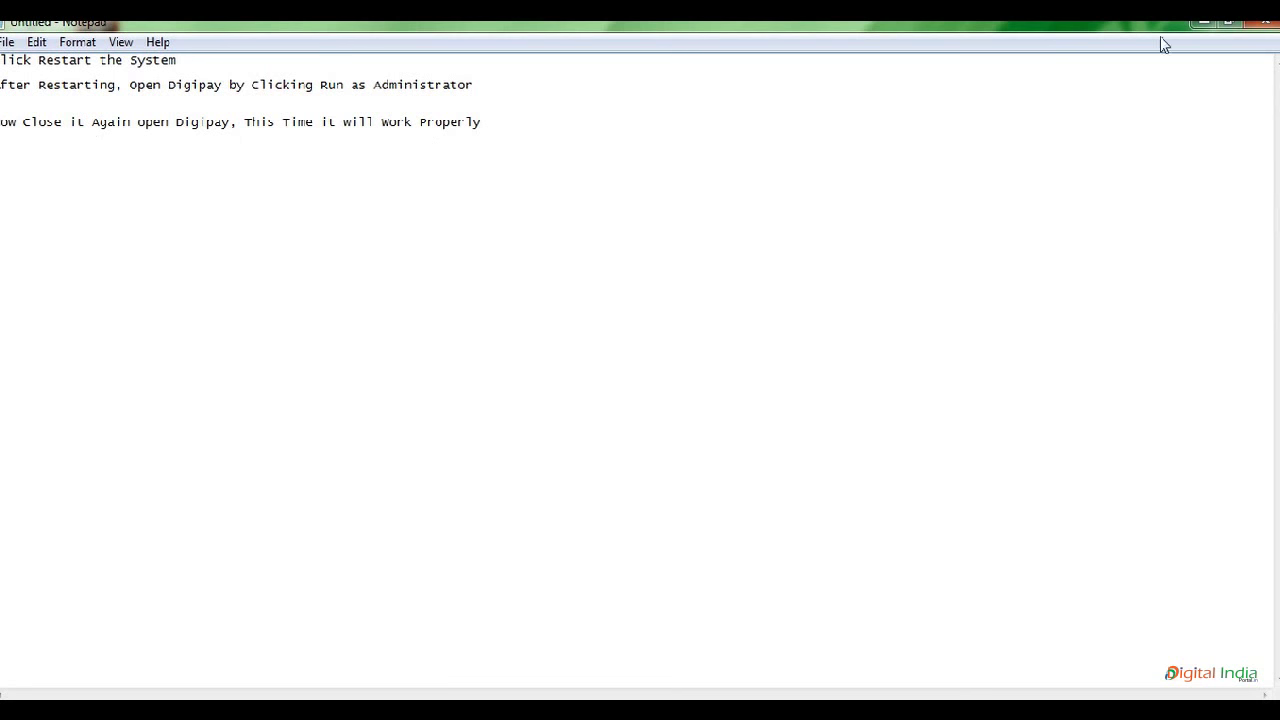
pyautogui.click(1202, 24)
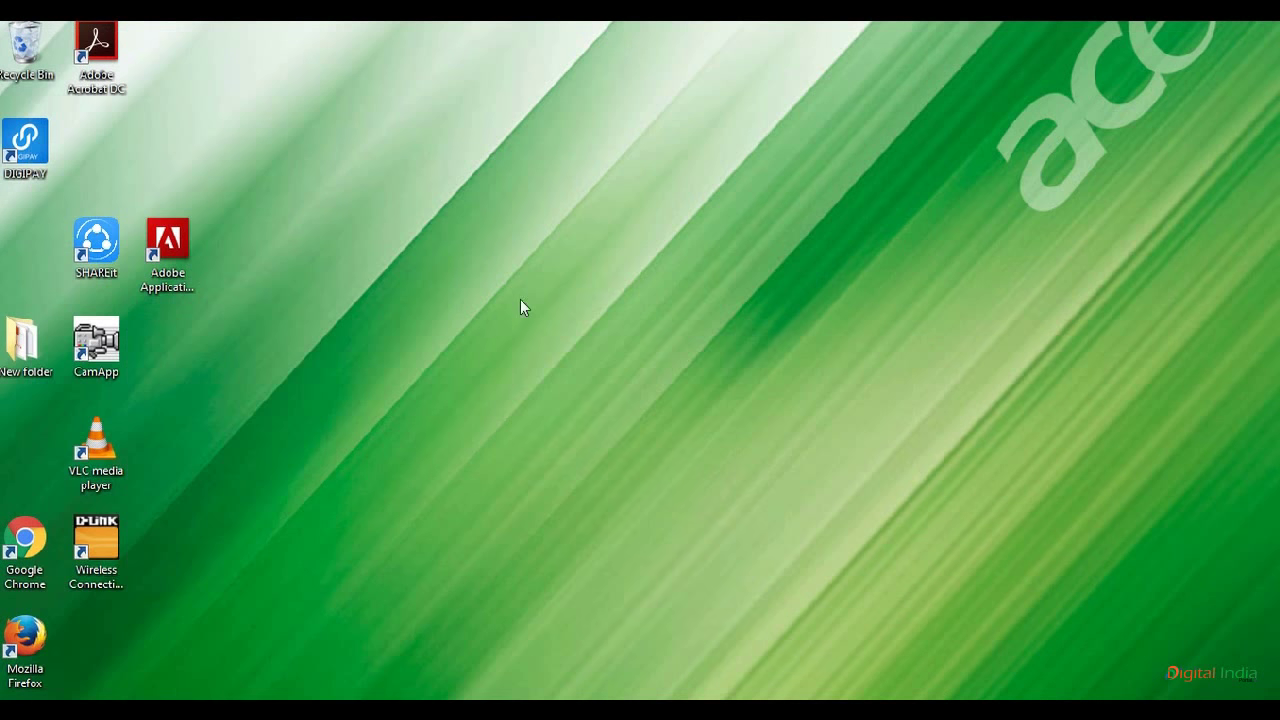
# Refresh the desktop and run the DIGIPAY shortcut as administrator.
pyautogui.rightClick(520, 300)
pyautogui.click(591, 358)
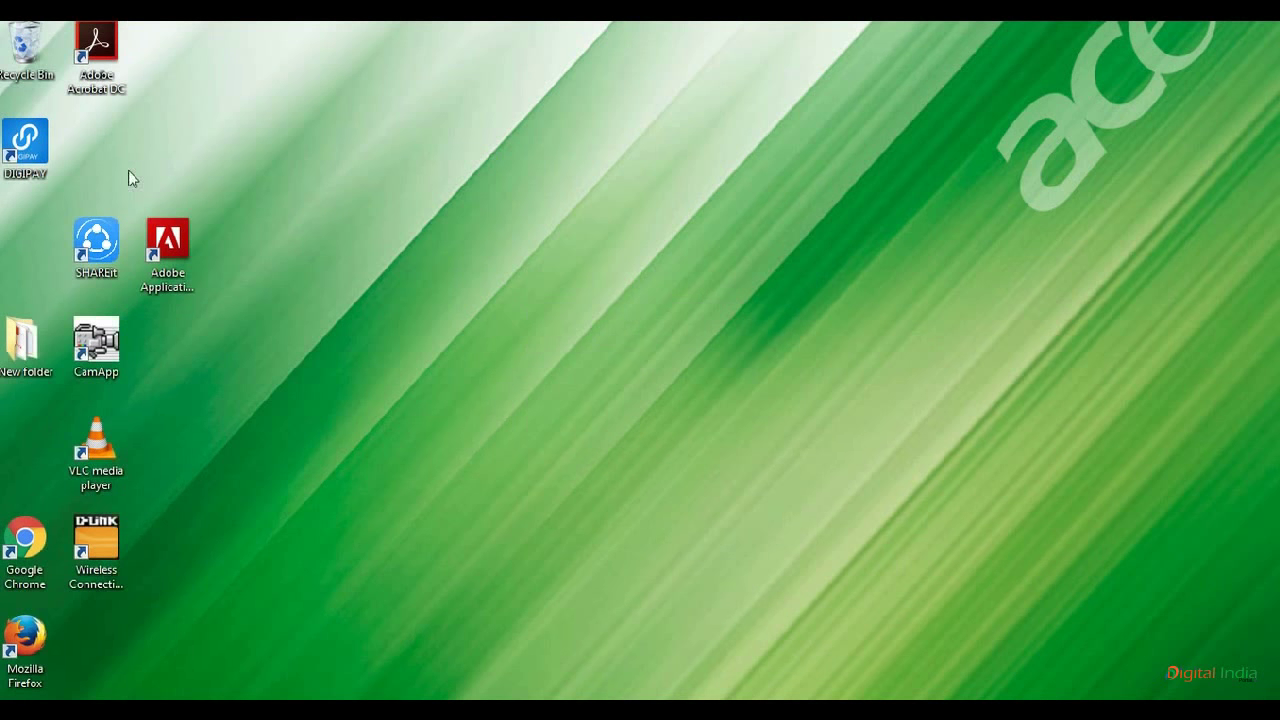
pyautogui.rightClick(35, 157)
pyautogui.click(168, 223)
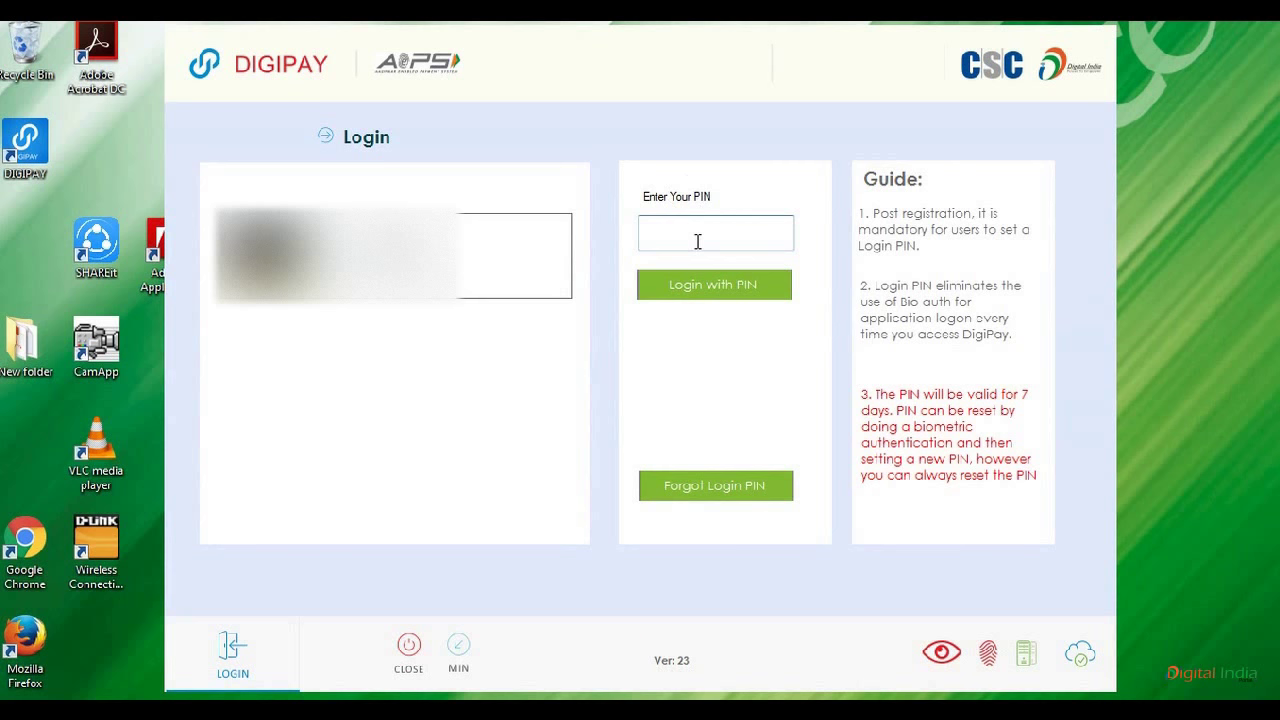
# Enter the login PIN and submit it with Login with PIN.
pyautogui.write('******')
pyautogui.click(712, 291)
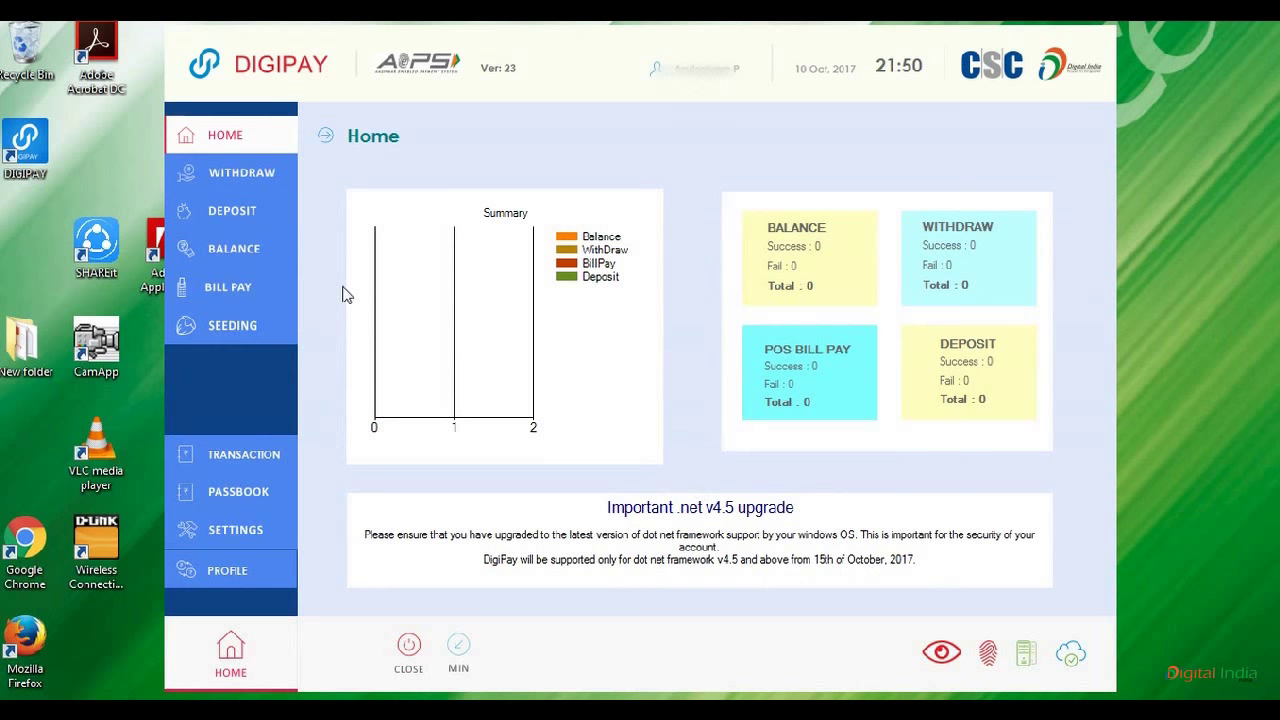
# On the cash withdrawal form, select ICICI Bank as the bank and focus the Amount field.
pyautogui.click(238, 193)
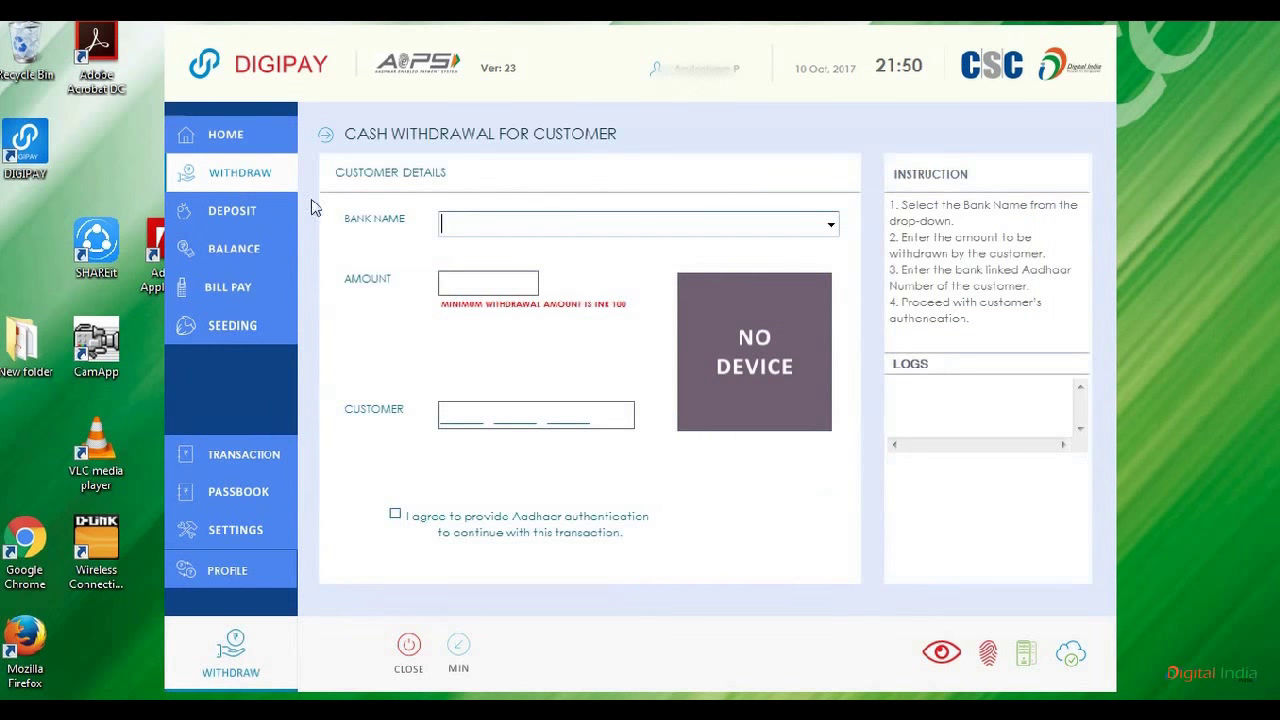
pyautogui.click(831, 224)
pyautogui.scroll(-6, 560, 345)
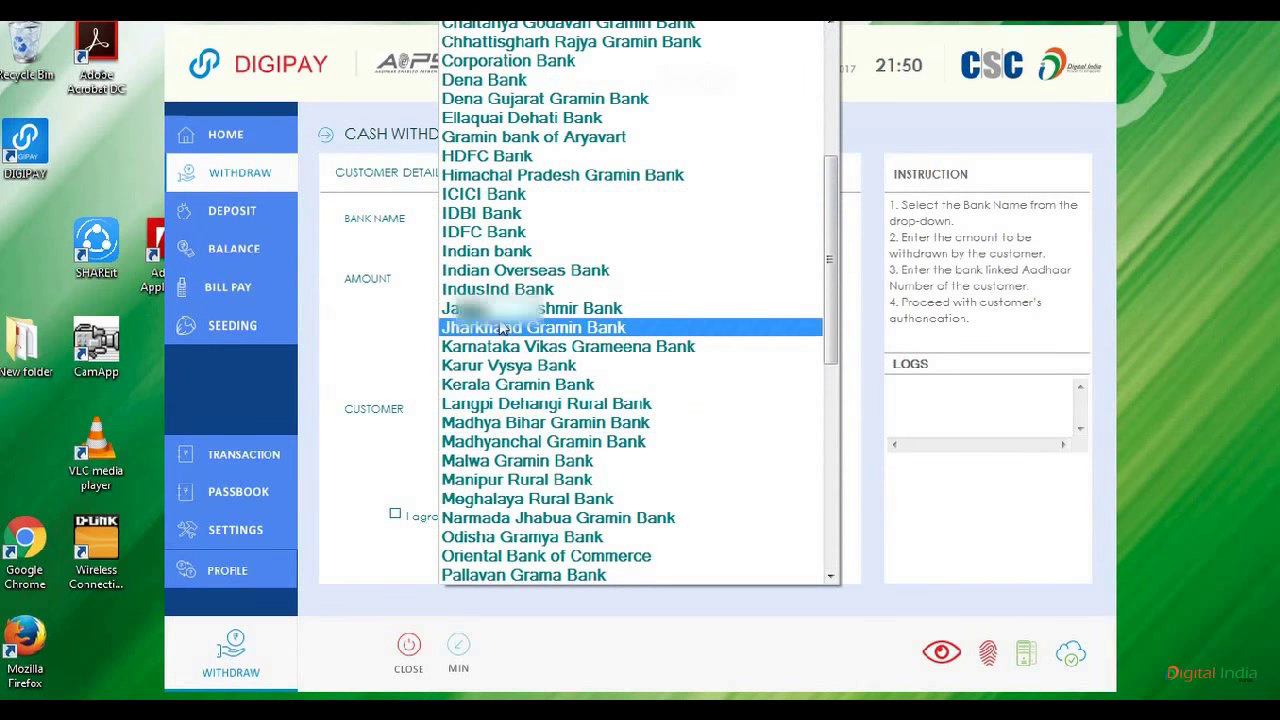
pyautogui.click(475, 194)
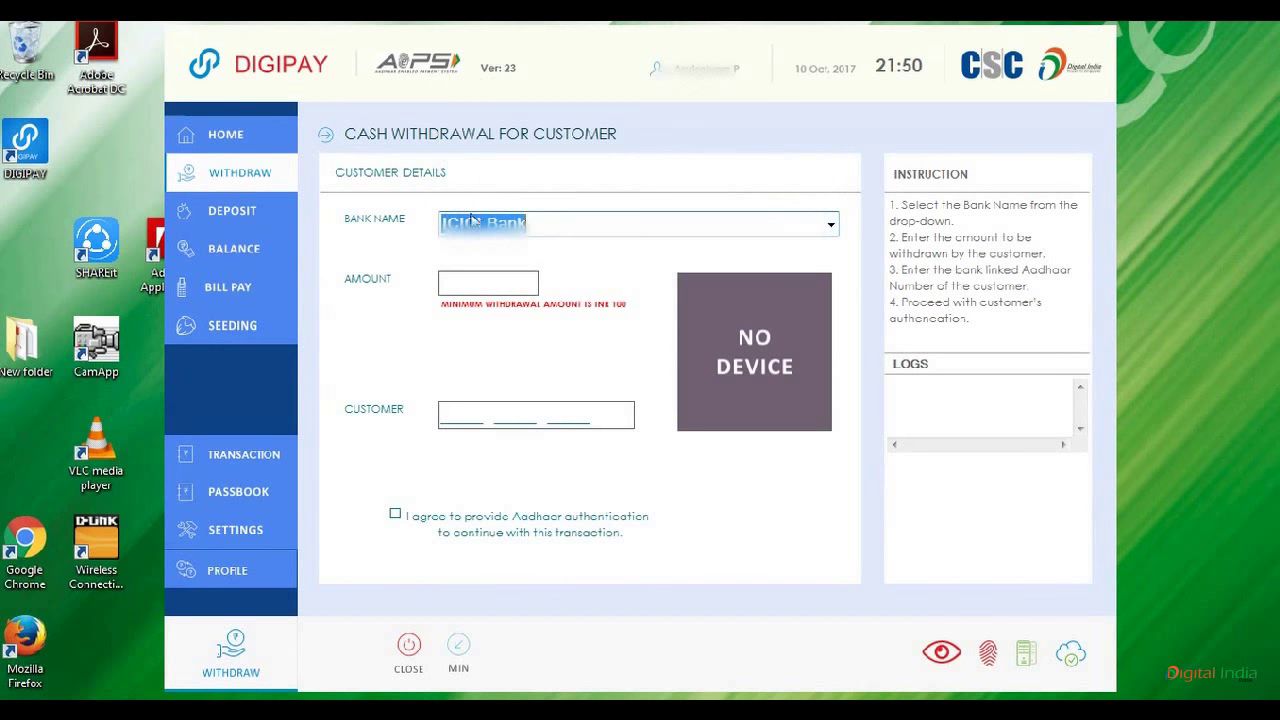
pyautogui.click(455, 280)
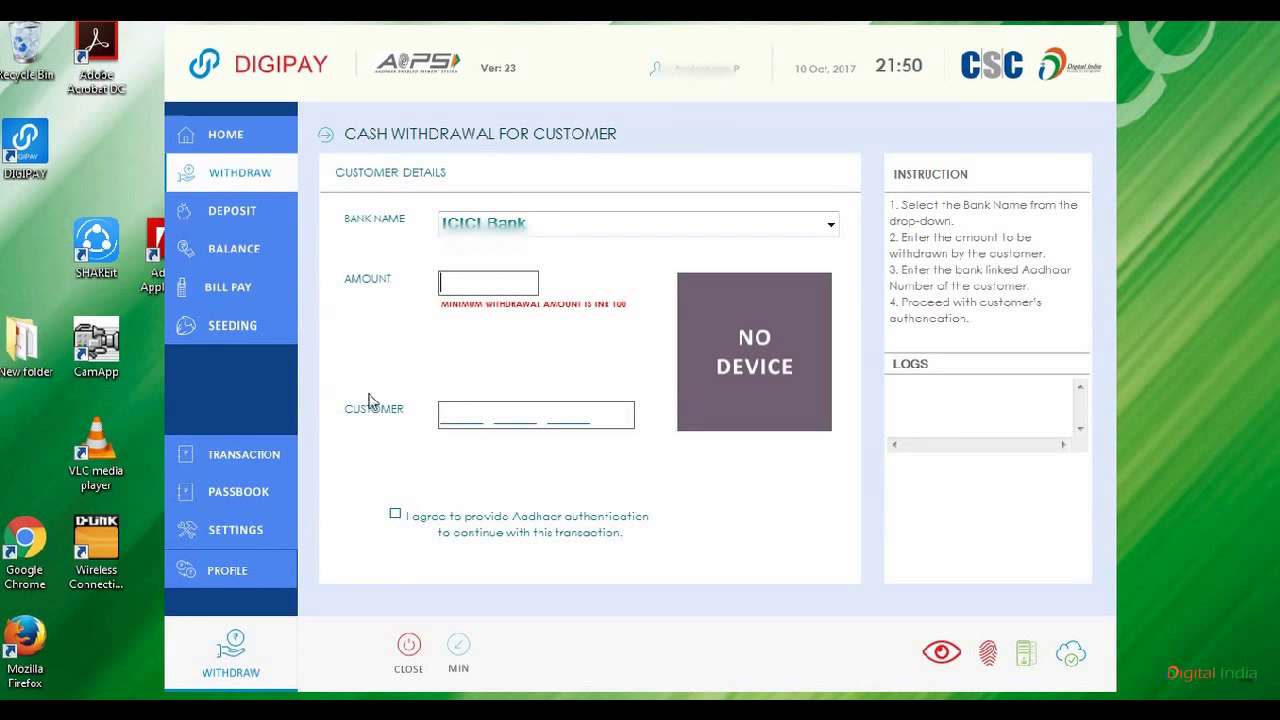
# Browse the Deposit, Balance Enquiry, Bill Payment and Aadhaar Seeding forms.
pyautogui.click(245, 221)
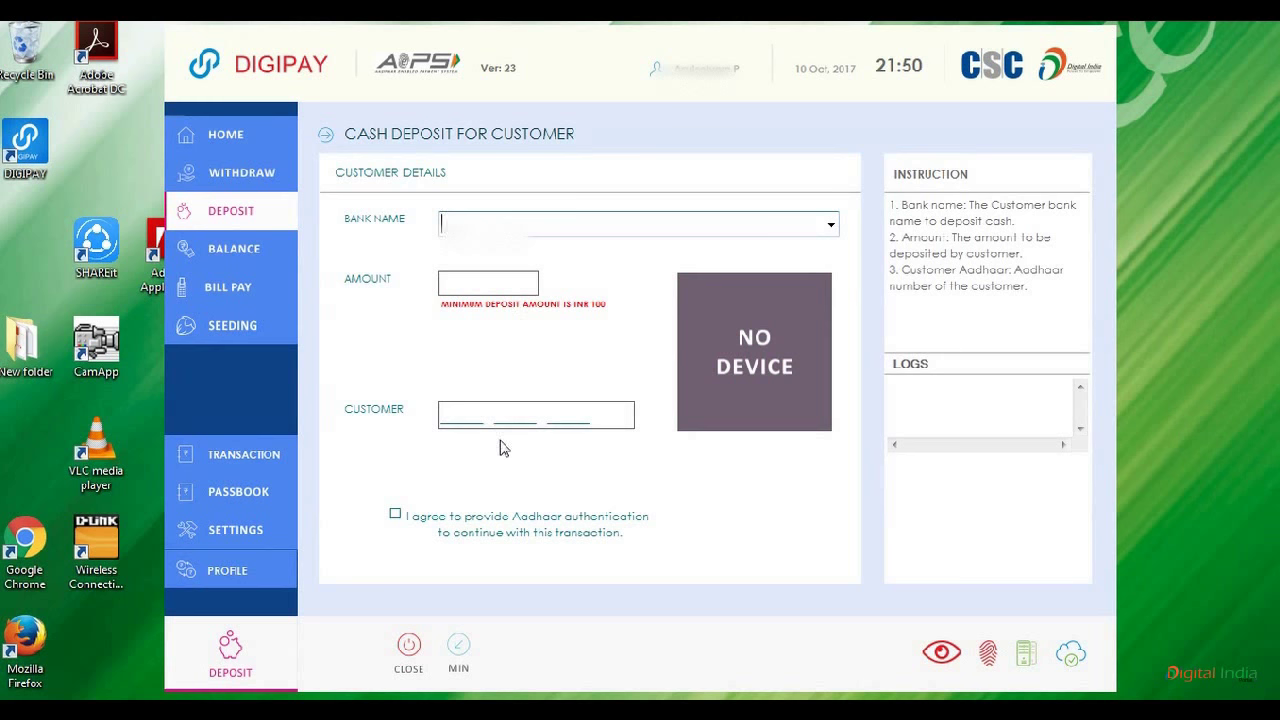
pyautogui.click(240, 252)
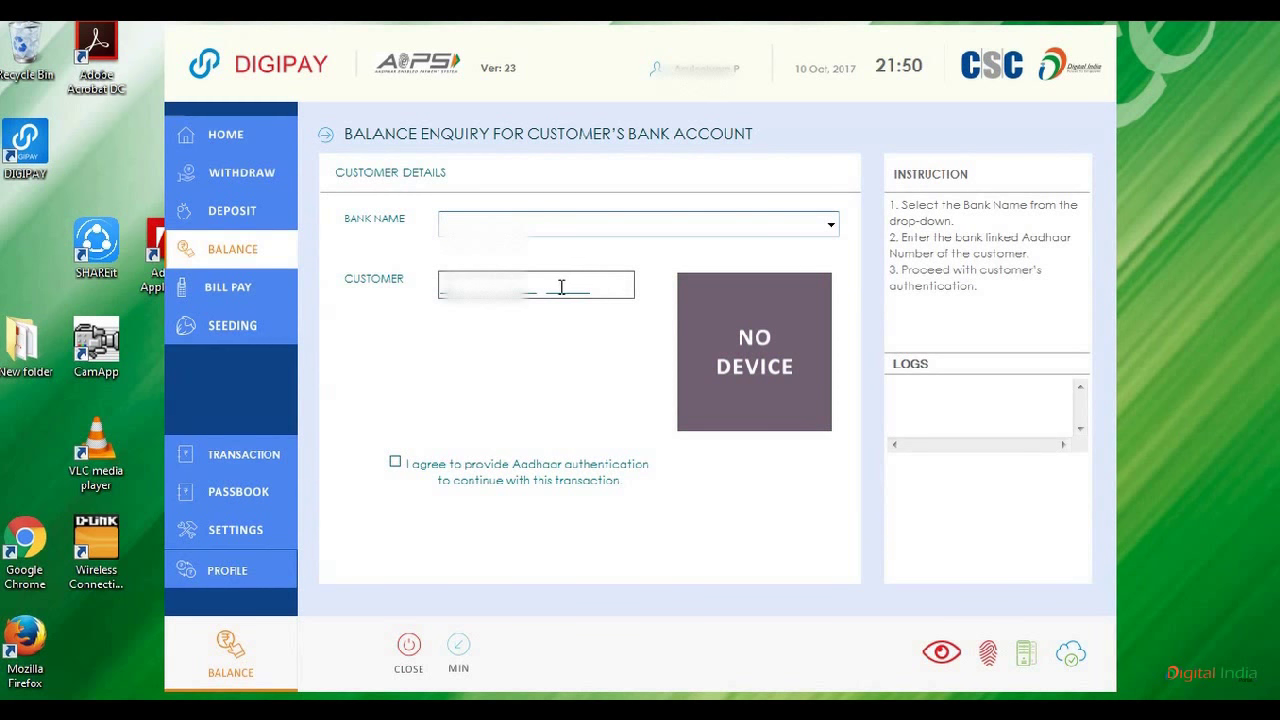
pyautogui.click(231, 301)
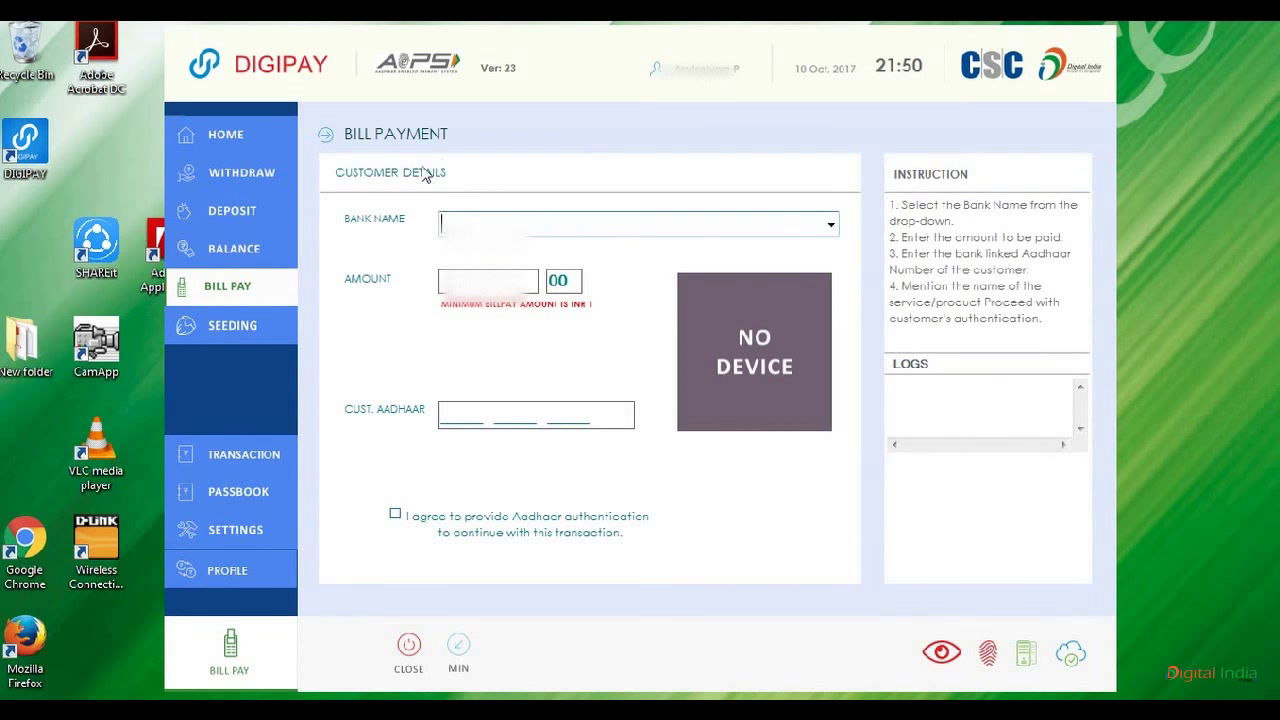
pyautogui.click(232, 336)
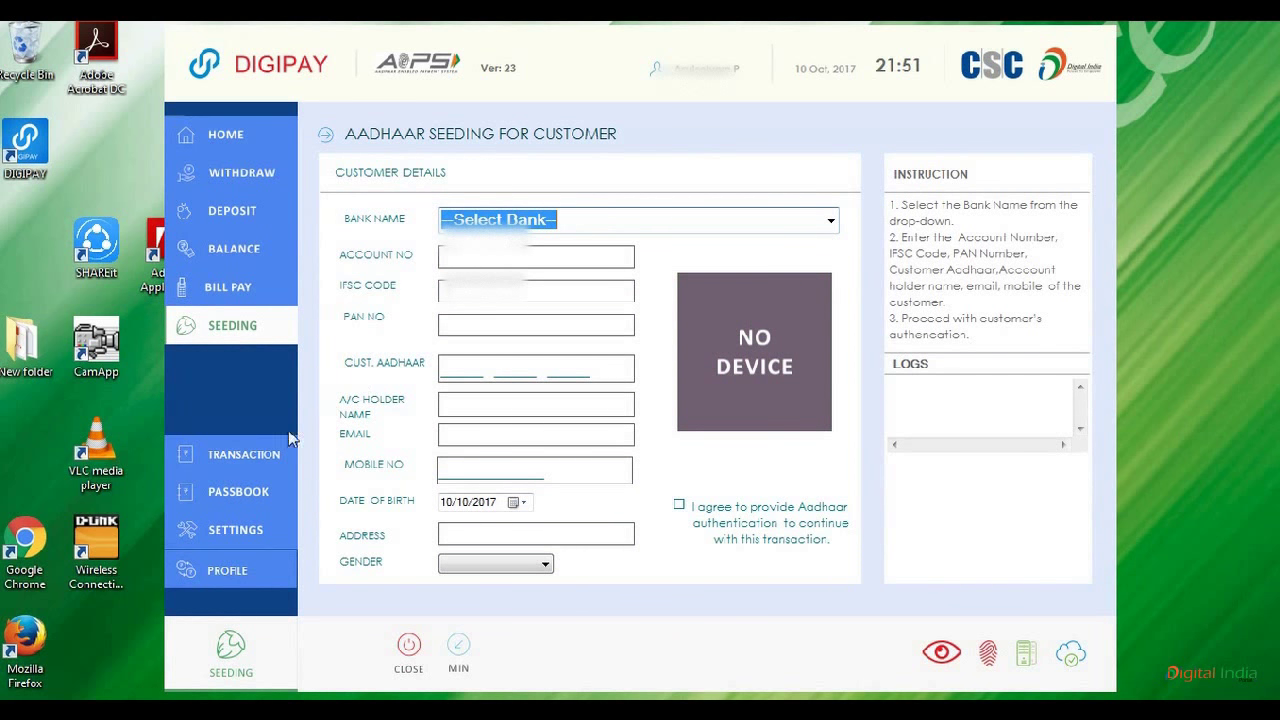
# Visit the Transaction, Passbook, Aadhaar Linked Bank Status and Update Bank Account pages.
pyautogui.click(251, 456)
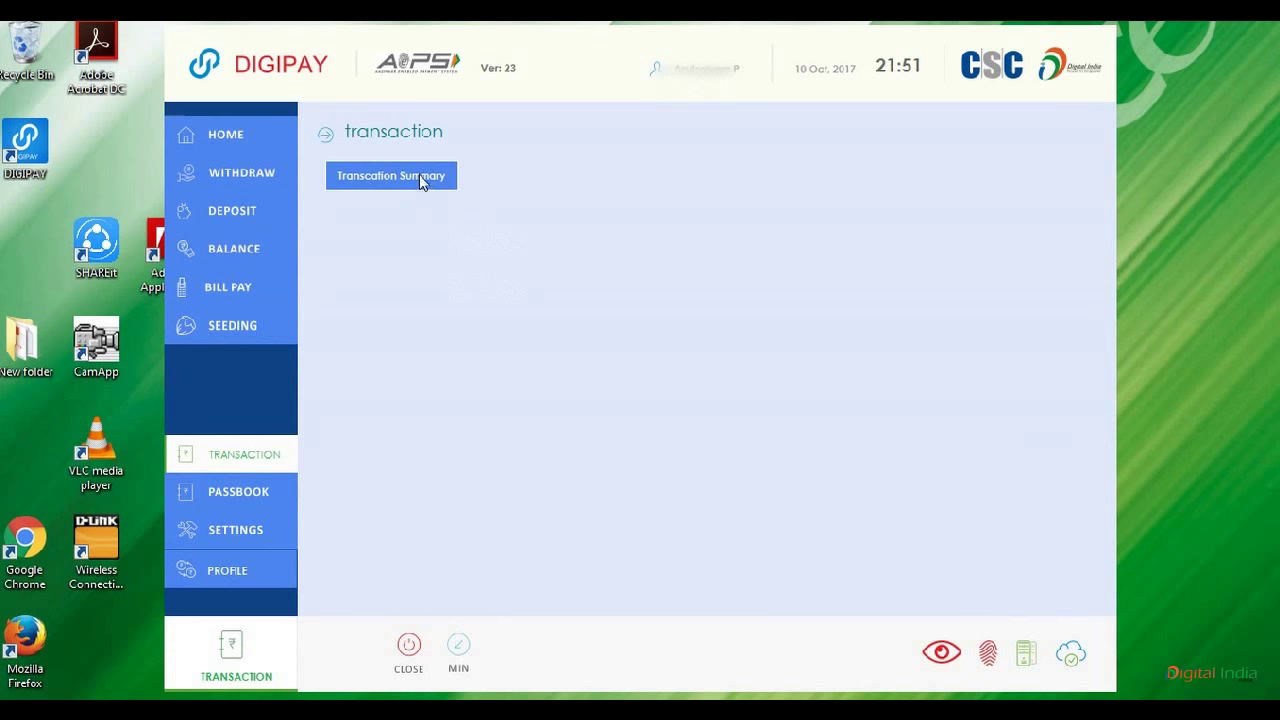
pyautogui.click(246, 491)
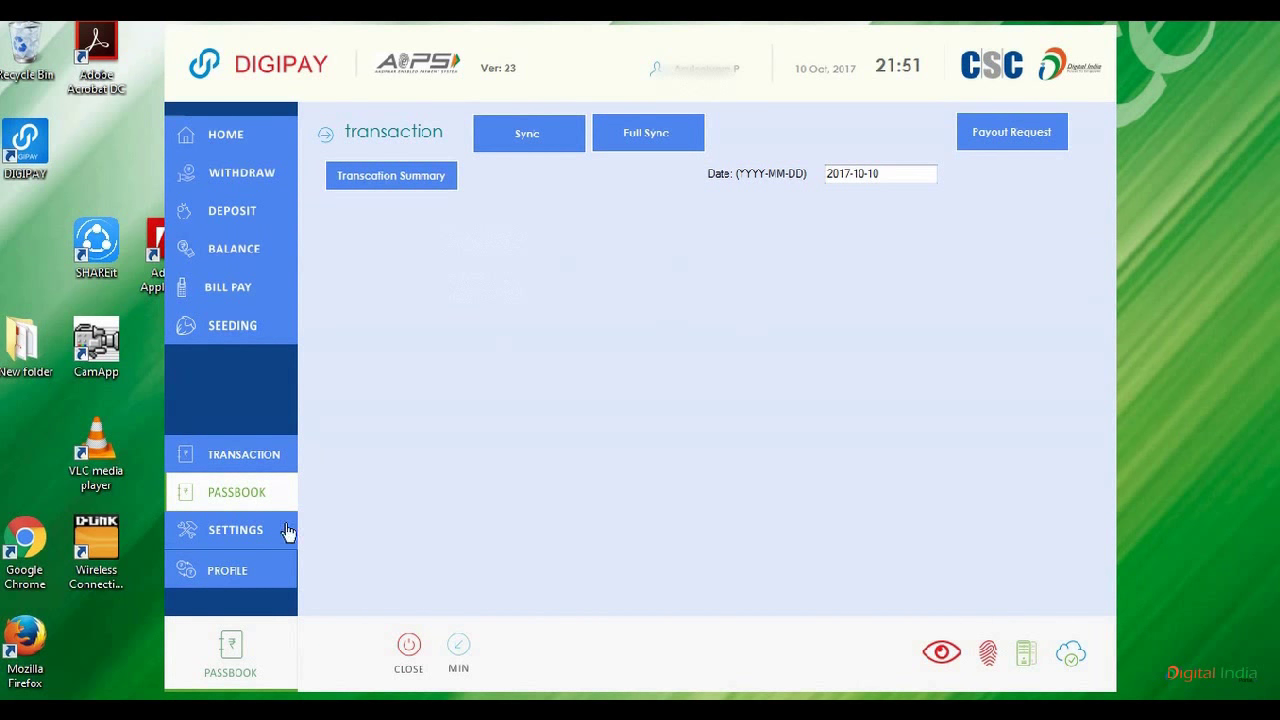
pyautogui.click(245, 545)
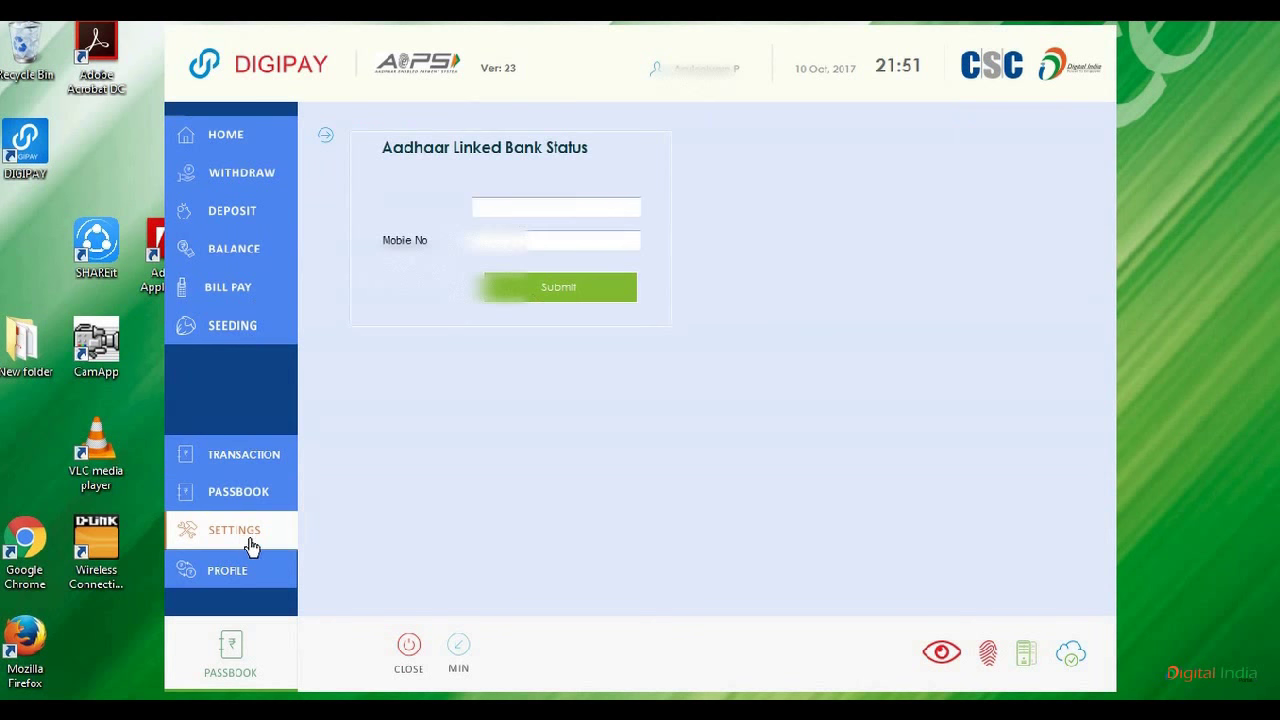
pyautogui.click(255, 581)
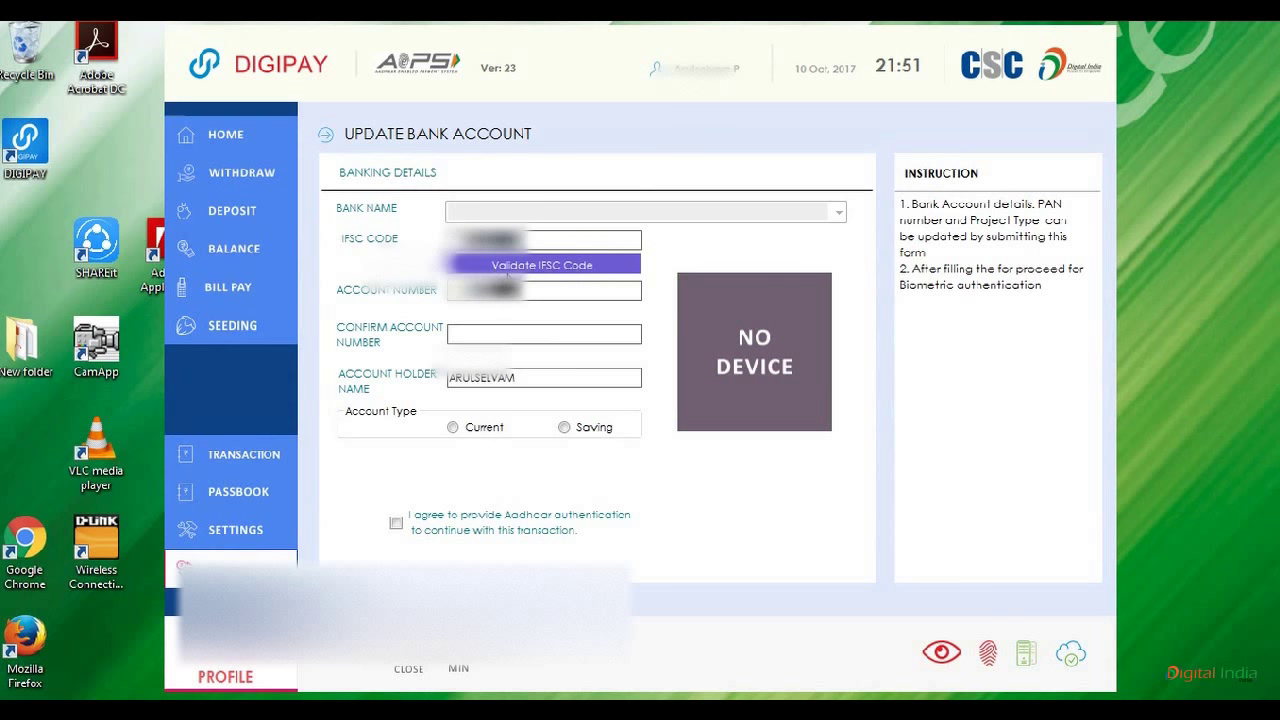
# Validate the IFSC code, filling State Bank of India, then return to the Home dashboard.
pyautogui.click(530, 268)
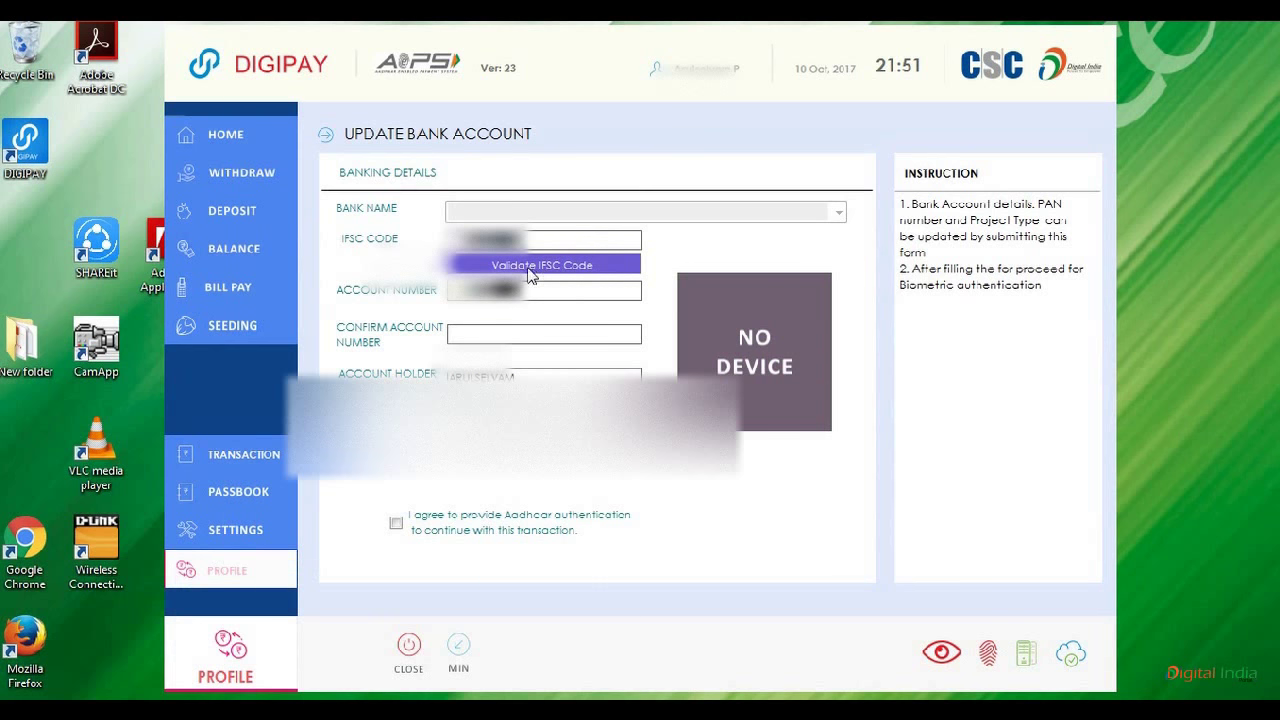
pyautogui.click(530, 270)
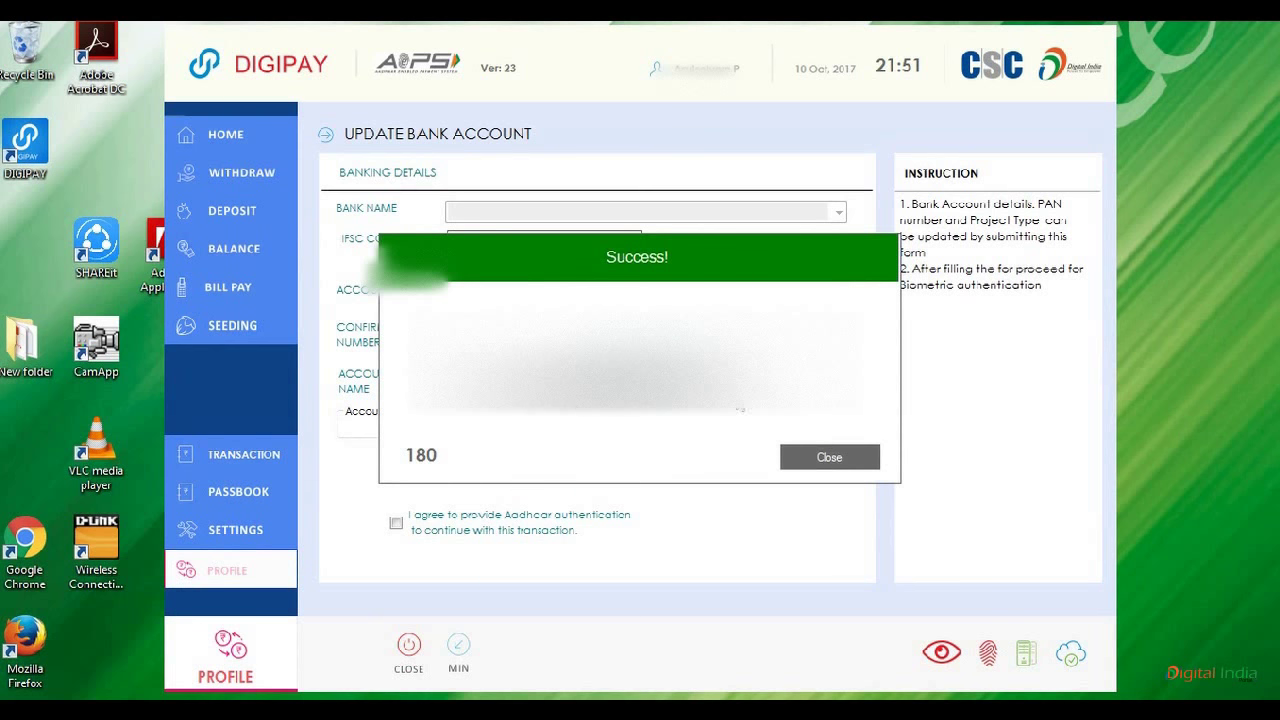
pyautogui.click(828, 460)
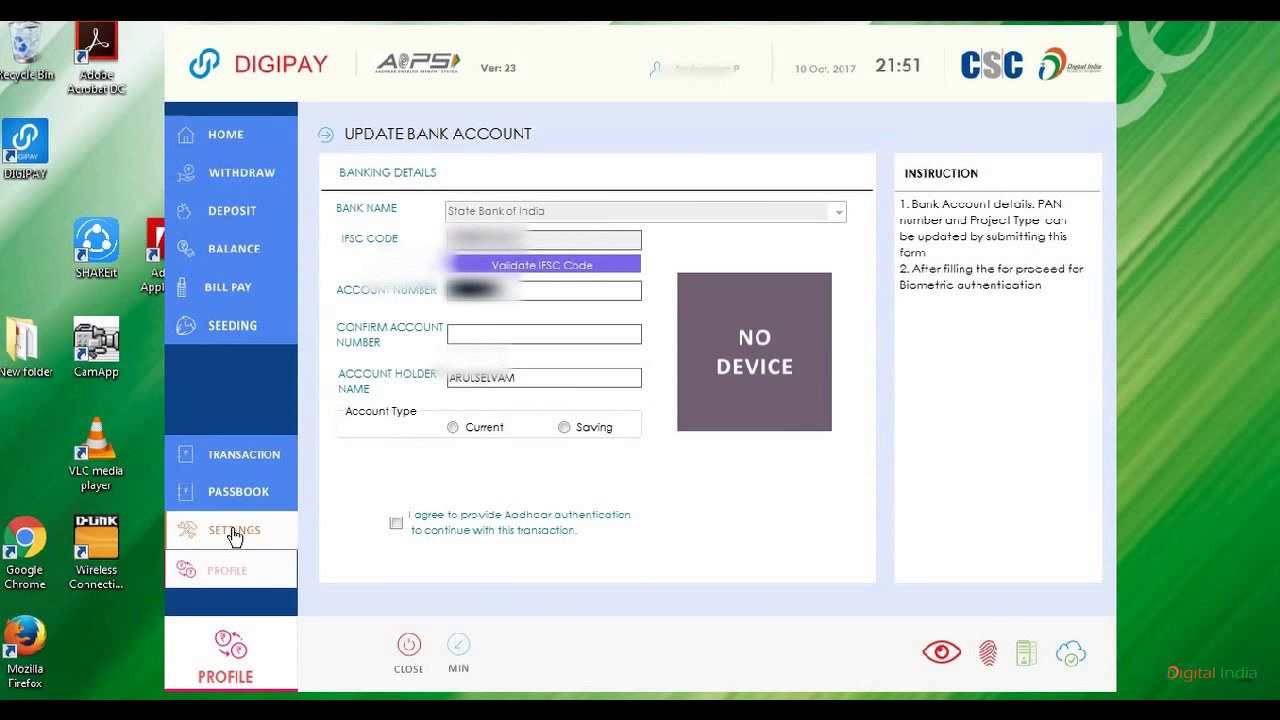
pyautogui.click(225, 134)
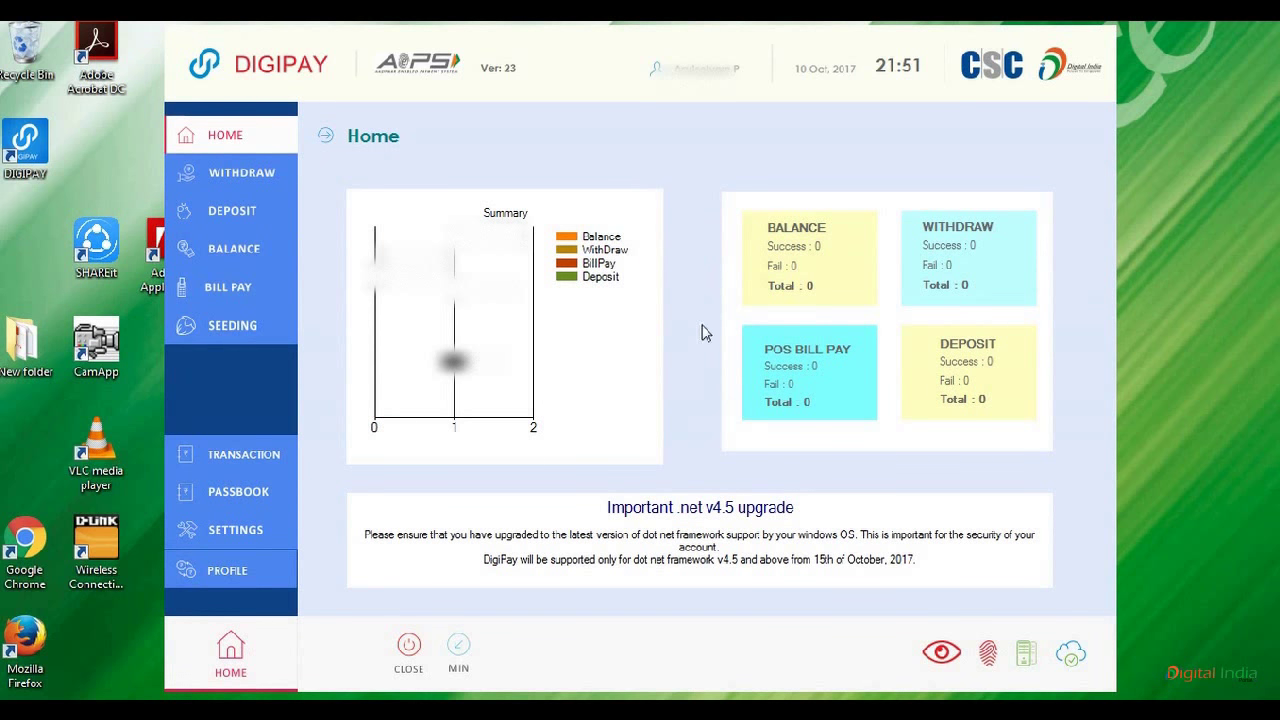
# Close DigiPay, view the Digital India Portal channel's Videos tab, then return to its Home tab.
pyautogui.click(409, 652)
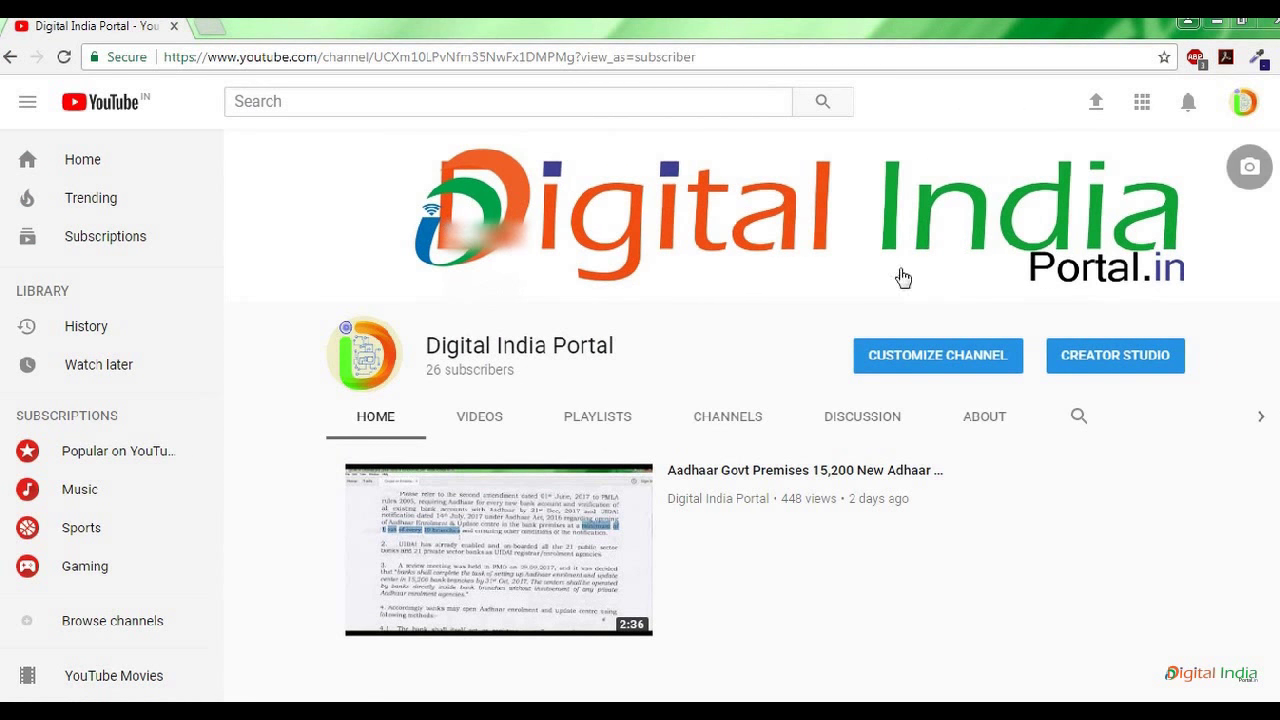
pyautogui.click(492, 420)
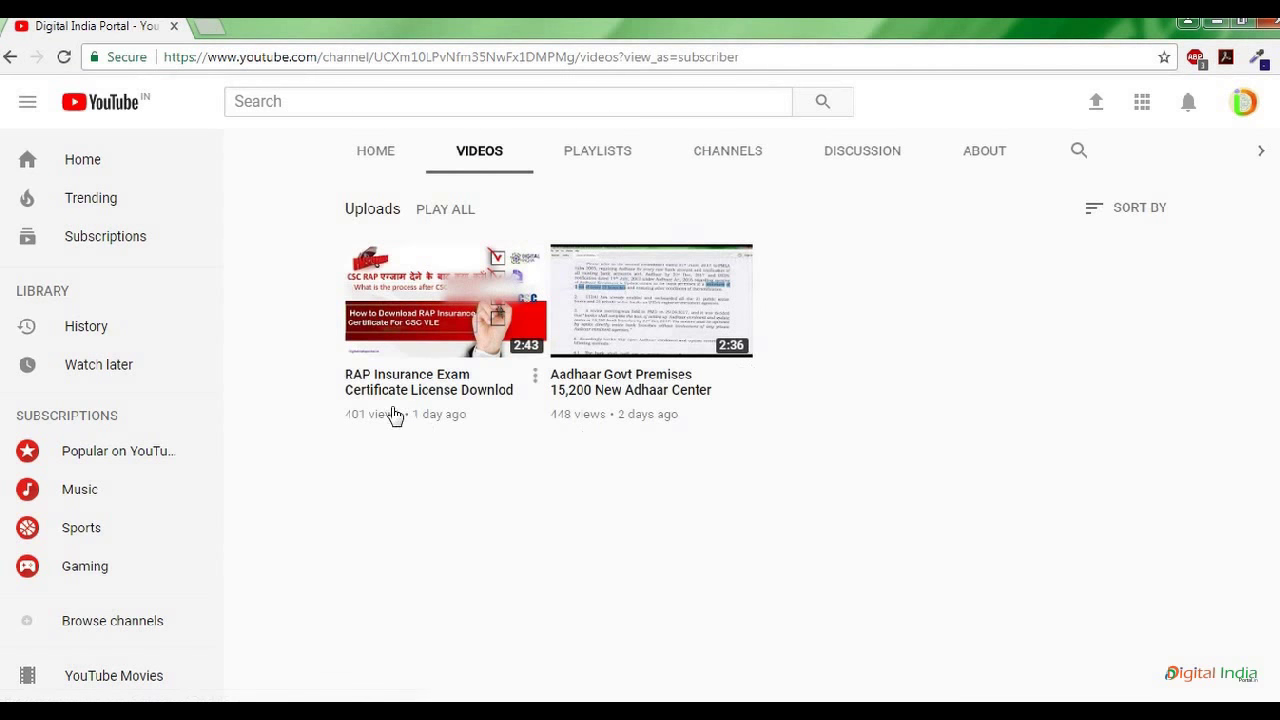
pyautogui.click(375, 168)
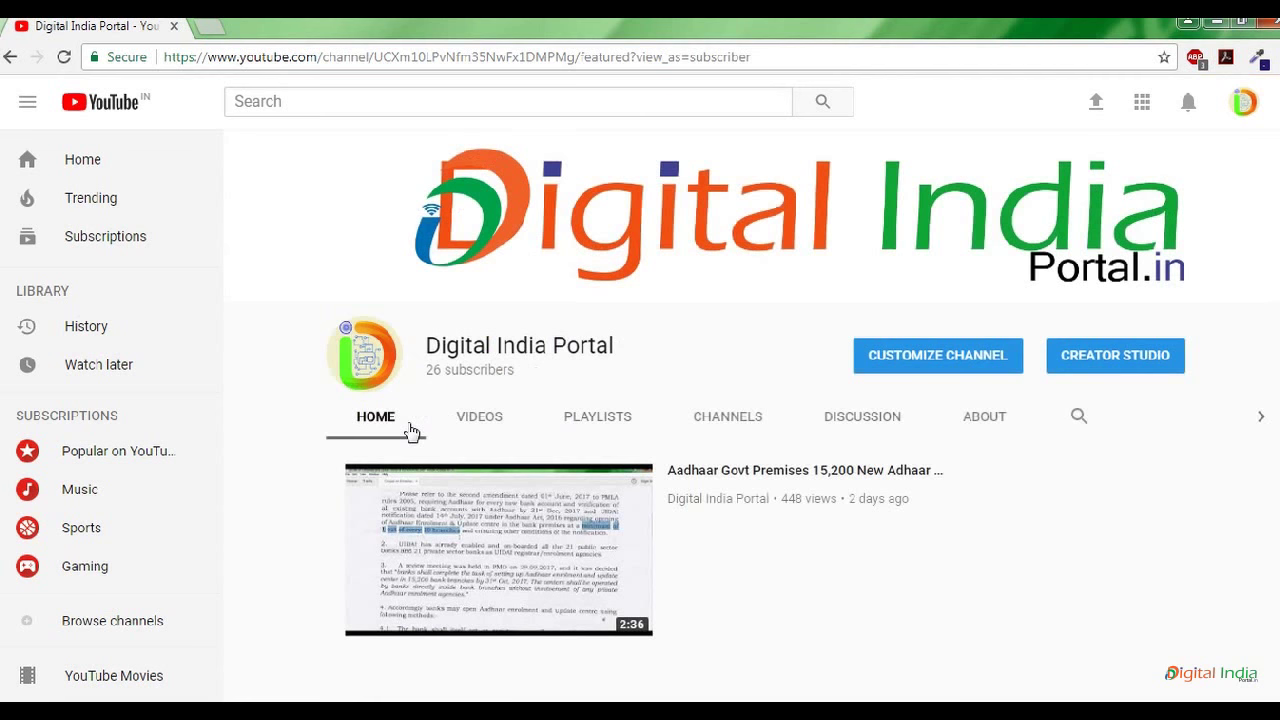